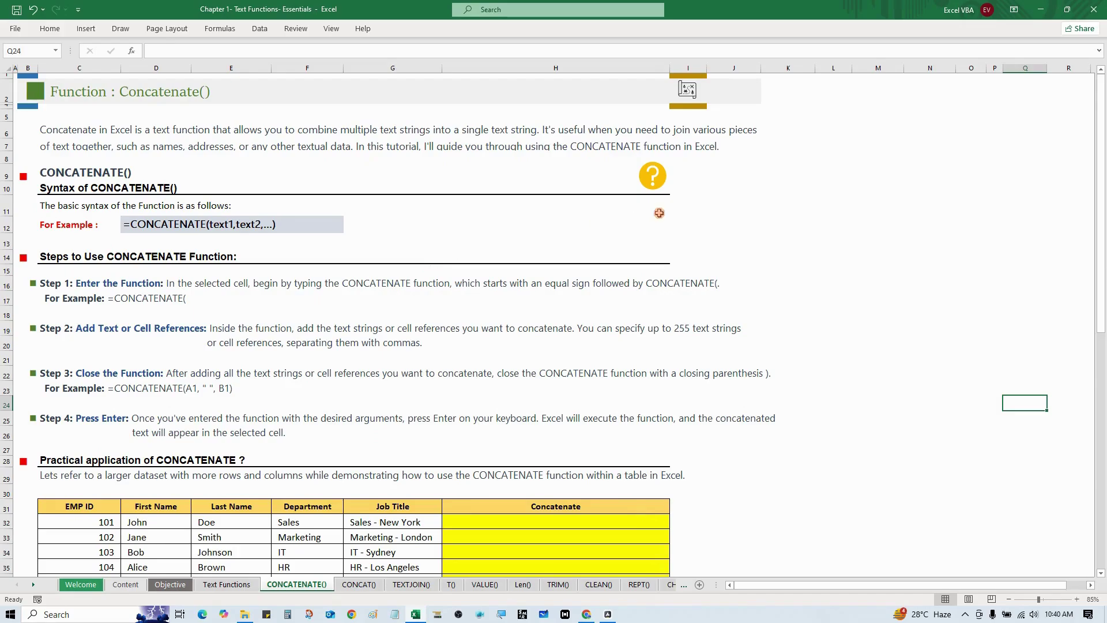
Read the syntax and arguments on the CONCATENATE help page linked from the sheet, and return to the workbook.
click(652, 178)
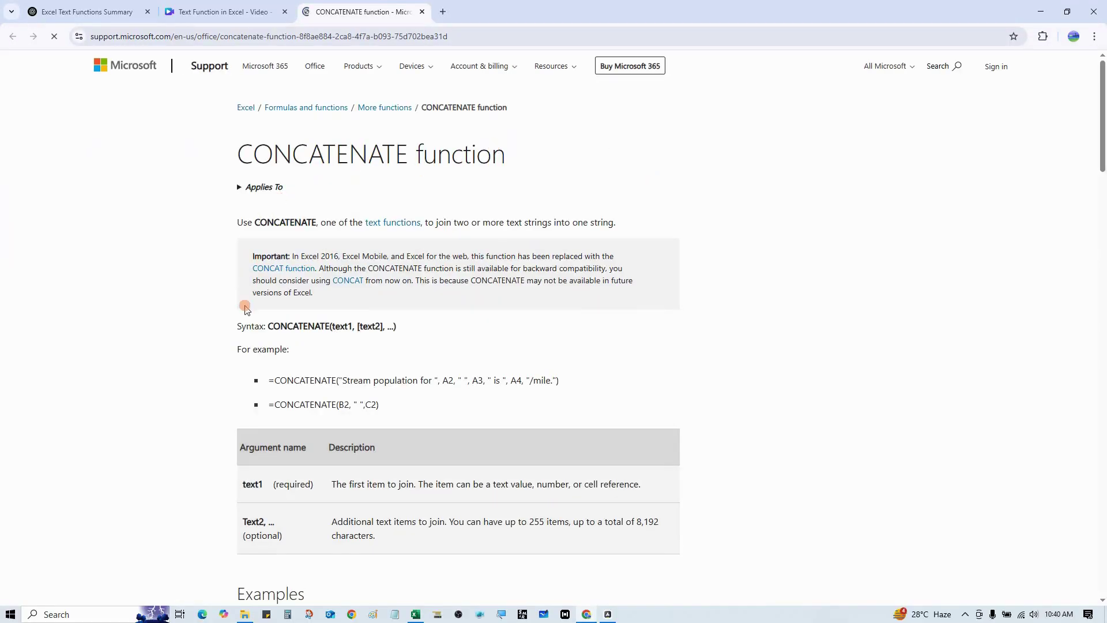
scroll(341, 354, down, 3)
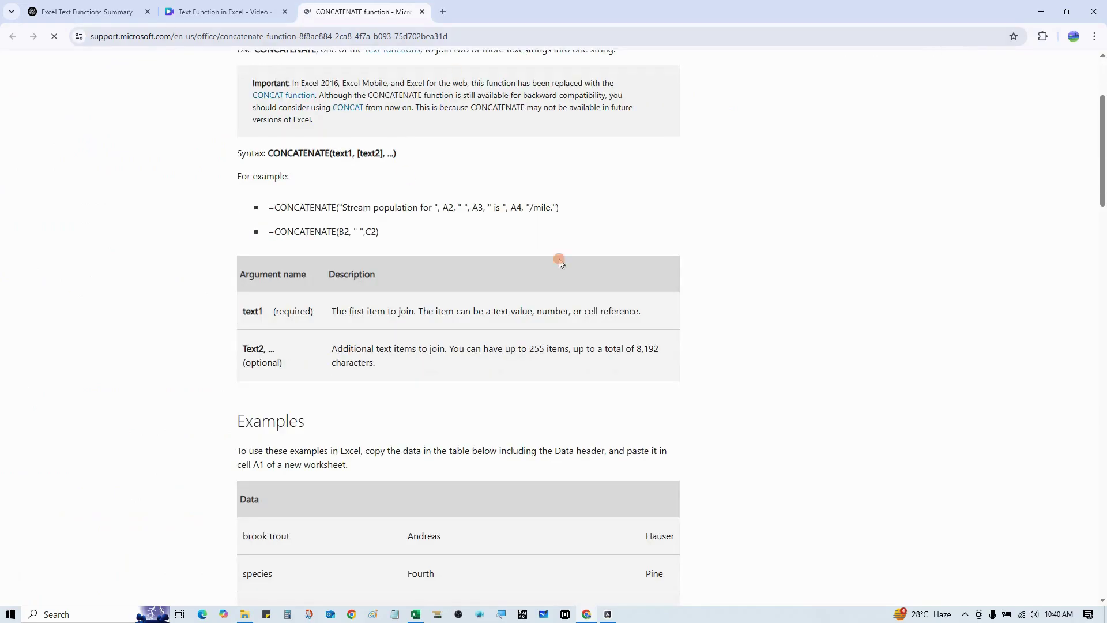
click(414, 615)
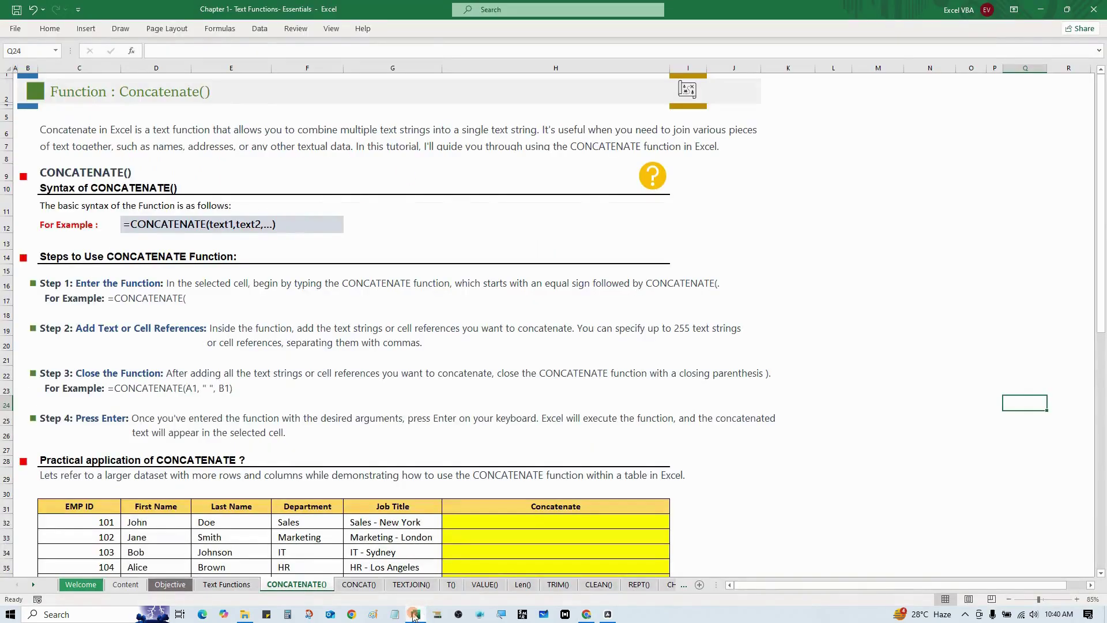
Review the four steps for using the CONCATENATE function in the sheet's instructions.
click(48, 261)
drag(74, 283, 803, 453)
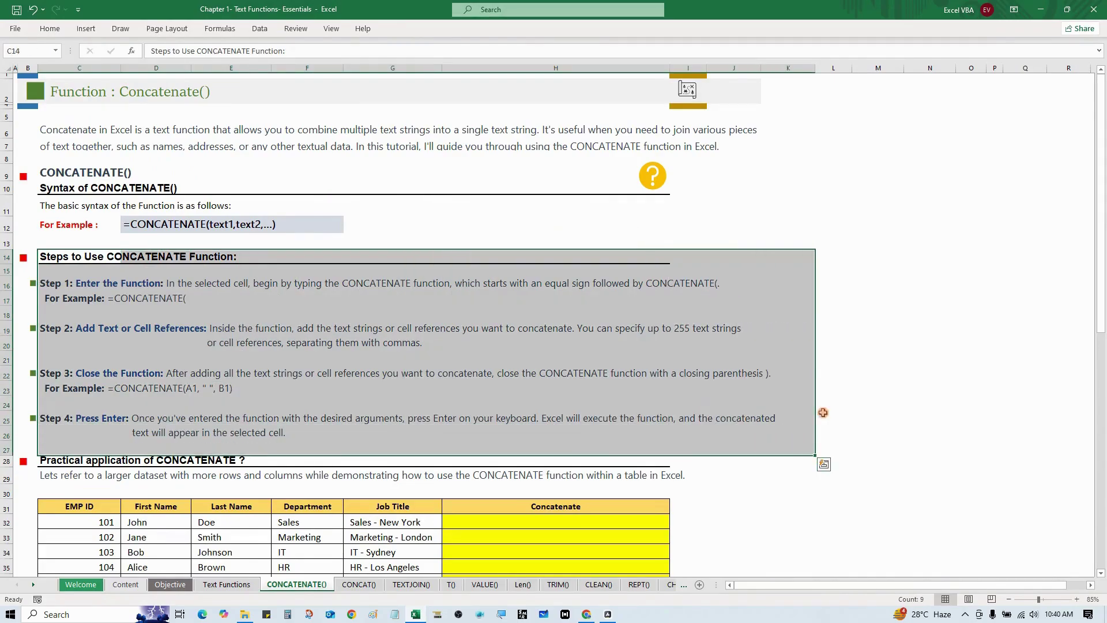
click(849, 358)
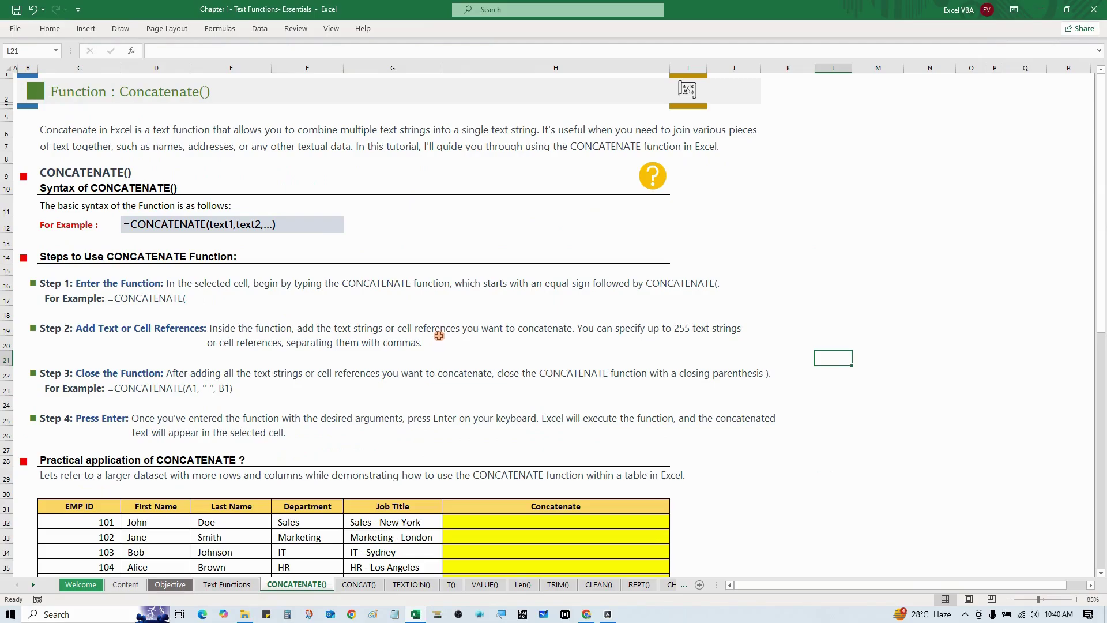
Examine the employee table under the practical application heading, its EMP ID column and the delimiter cells D39 and D40.
scroll(438, 336, down, 4)
drag(98, 362, 402, 421)
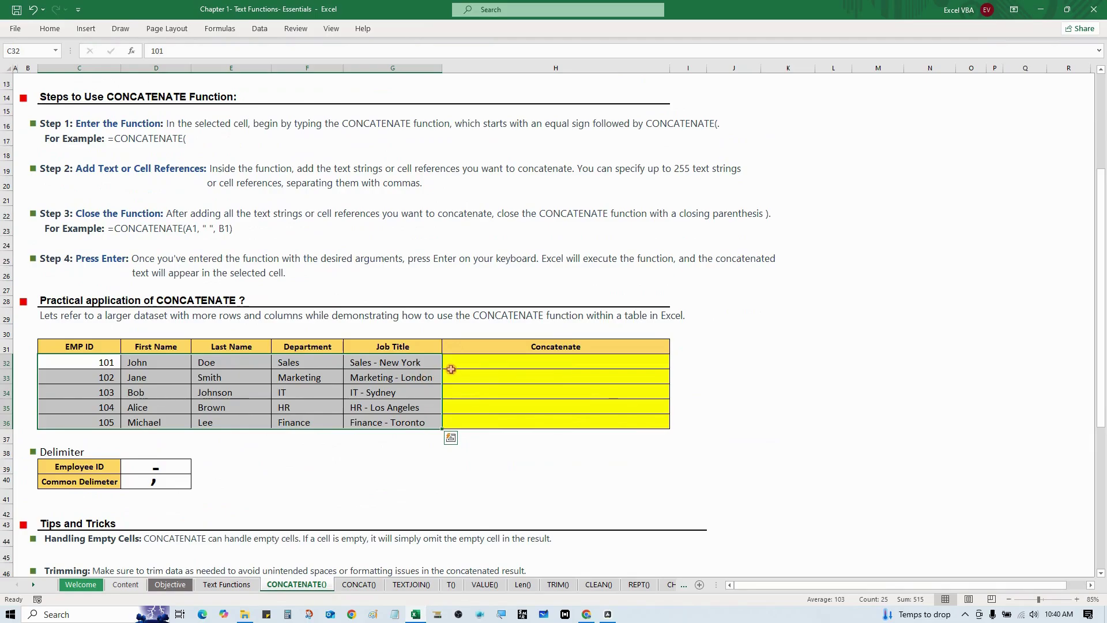
click(451, 437)
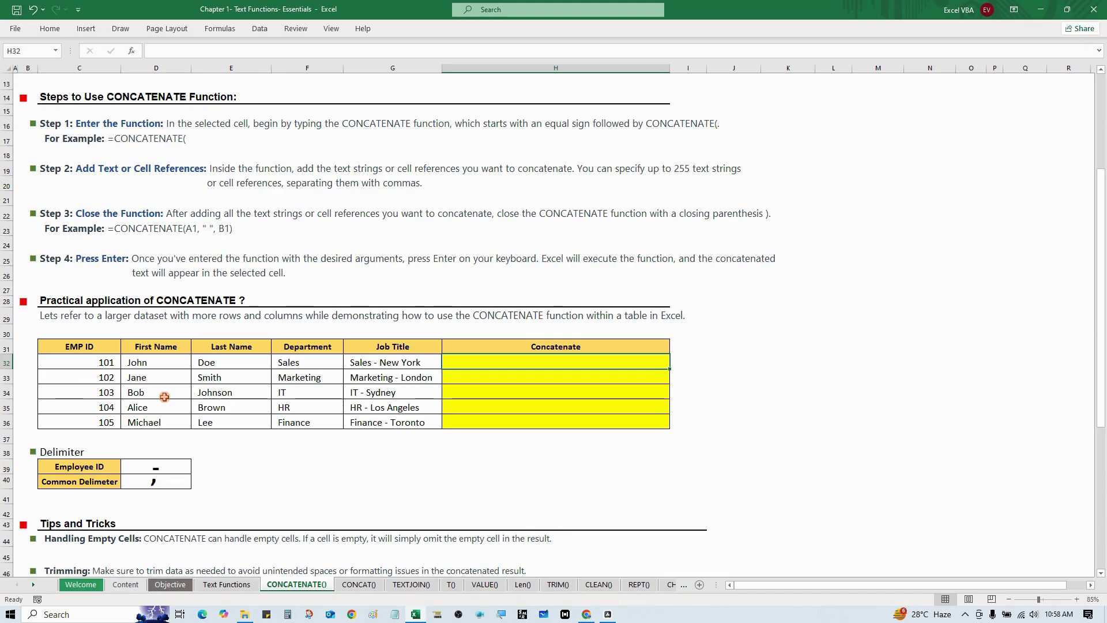
click(139, 484)
click(98, 356)
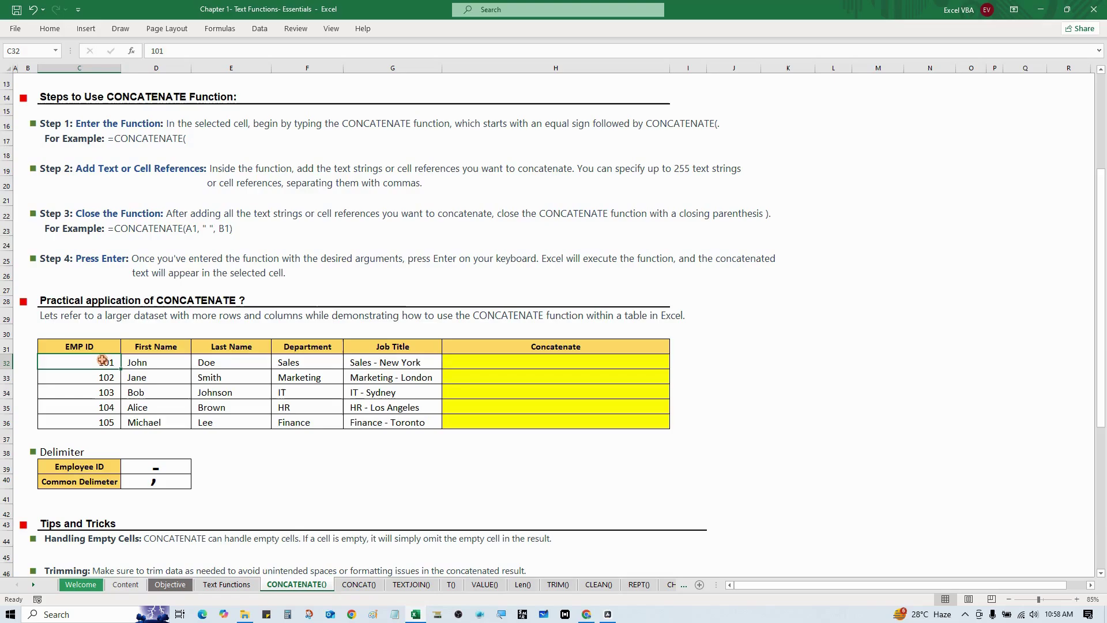
drag(104, 361, 91, 423)
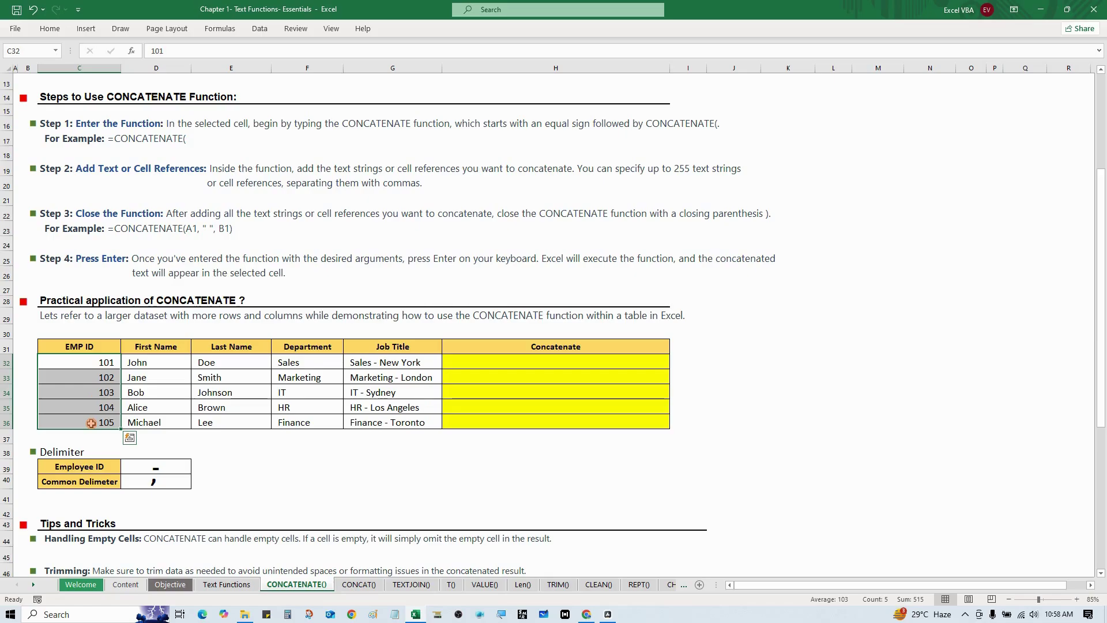
click(165, 469)
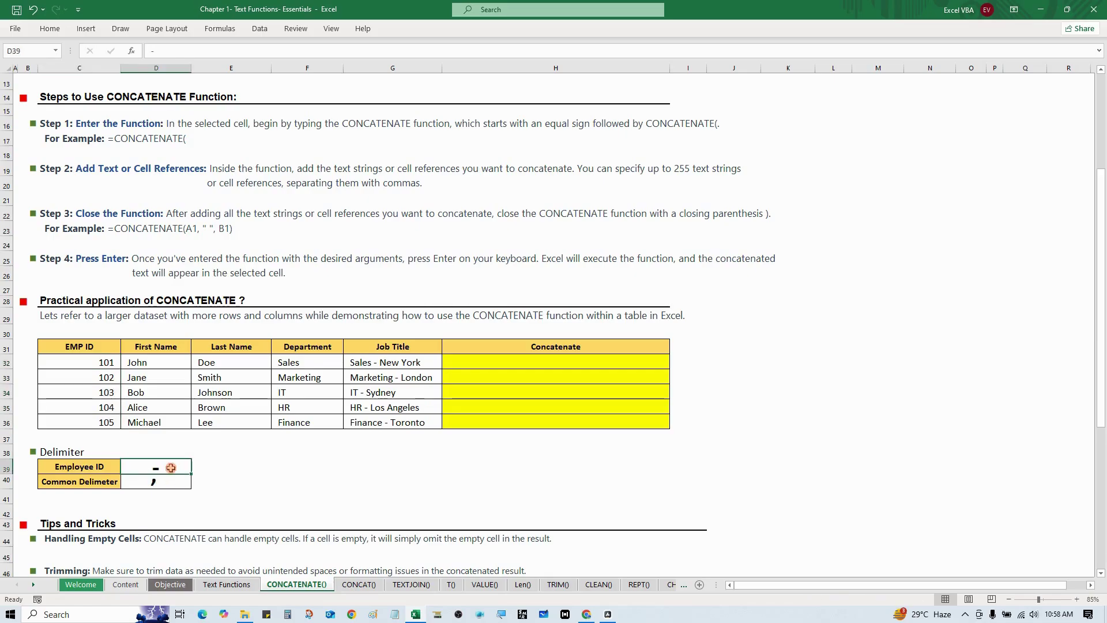
click(107, 363)
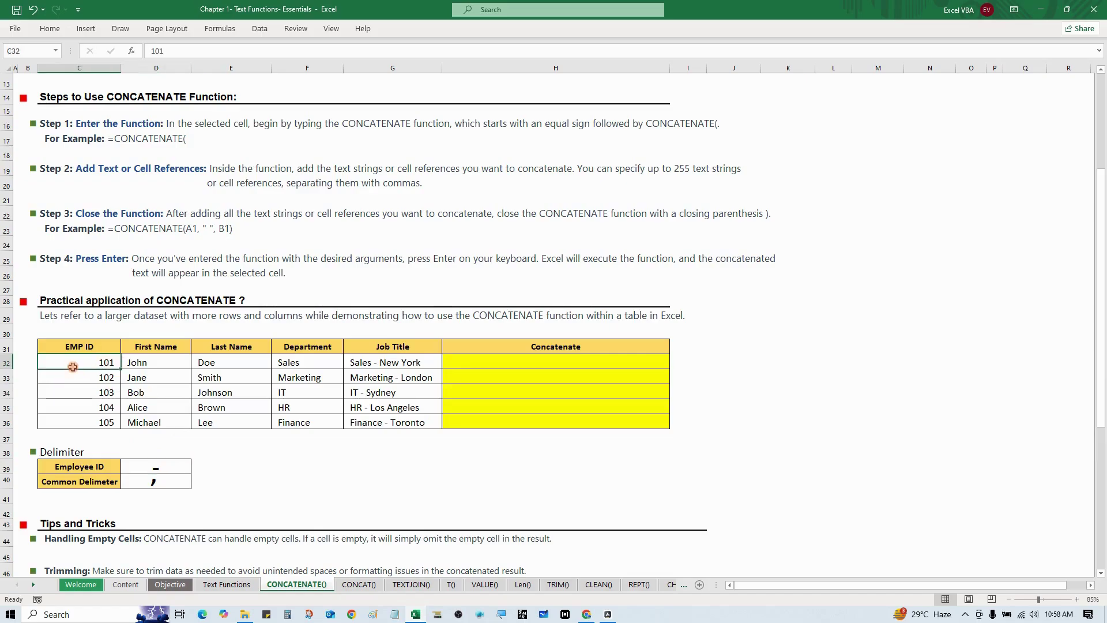
Start a CONCATENATE formula in cell H32, the first cell of the Concatenate column.
click(492, 365)
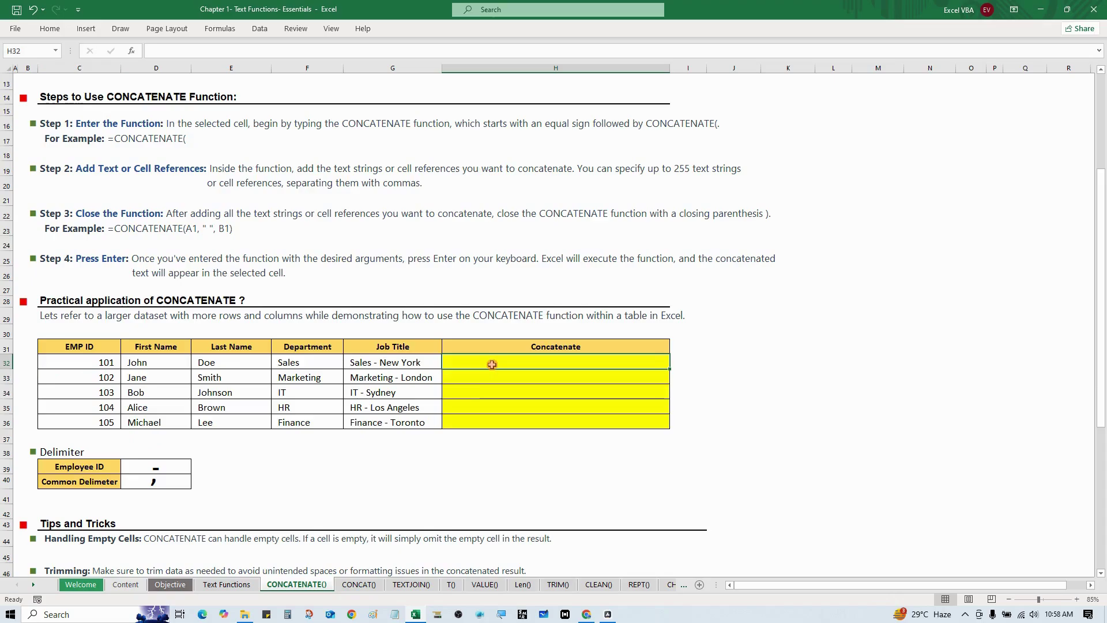
text(=)
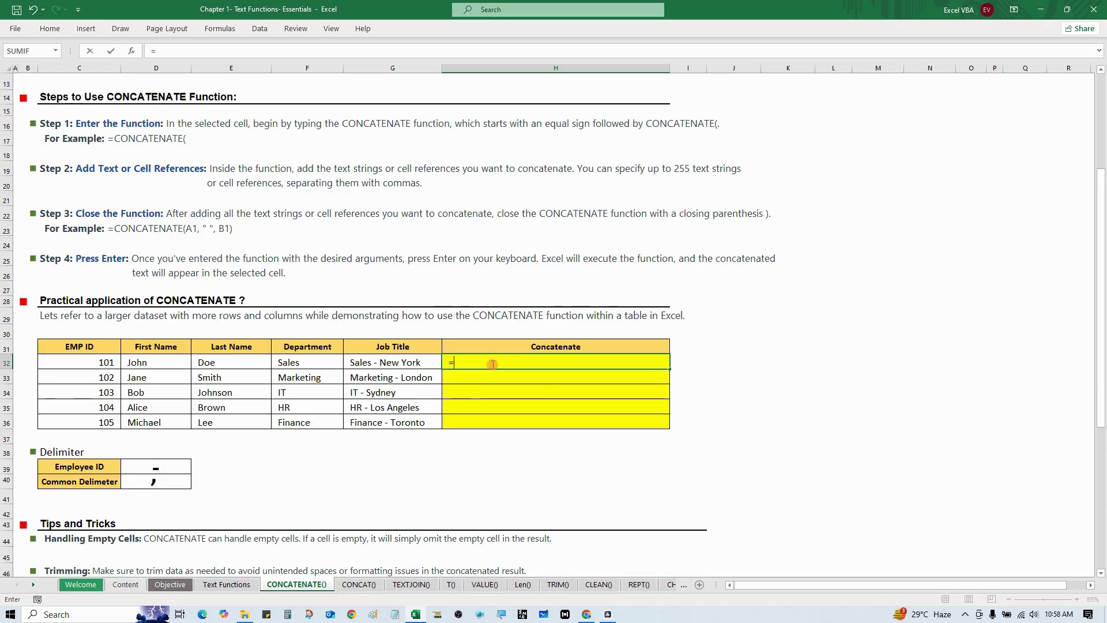
text(CON)
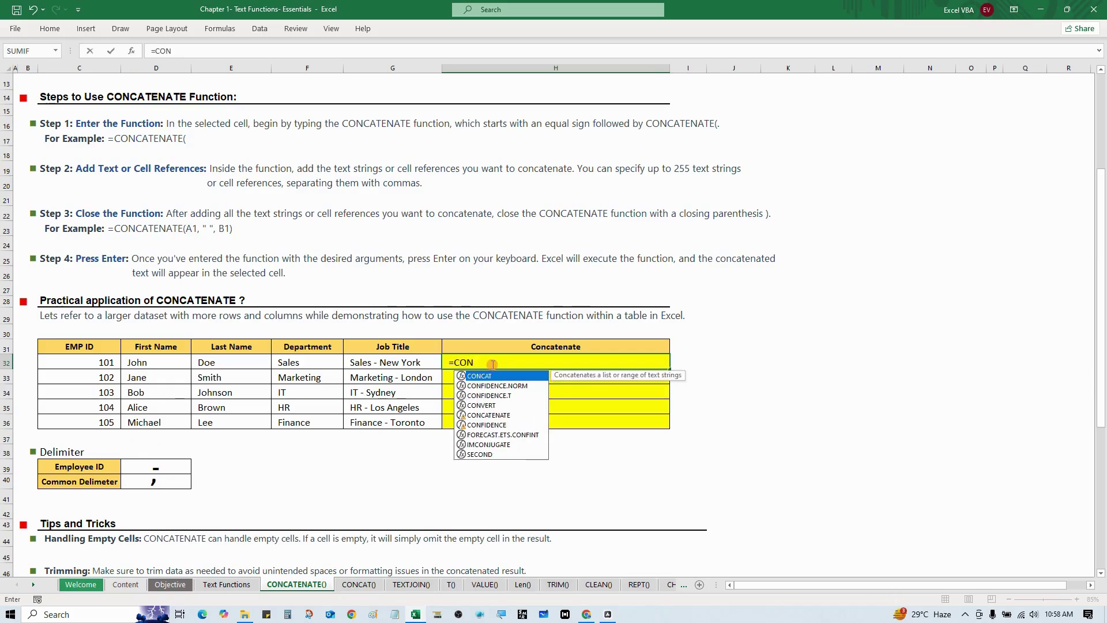
key(Down)
key(Down)
key(Down)
key(Down)
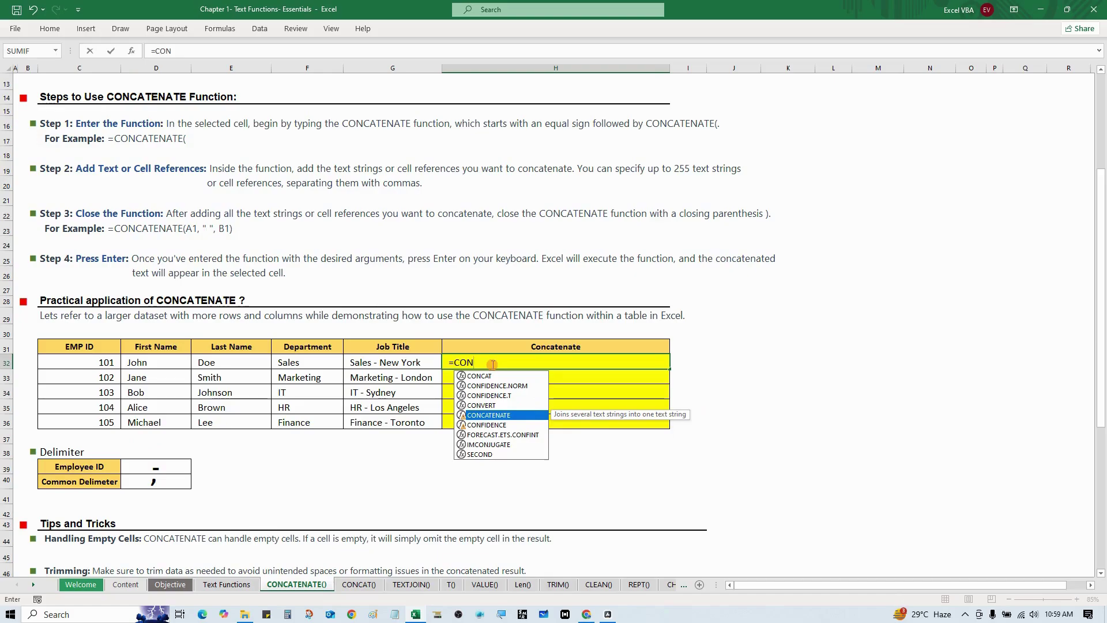
key(Tab)
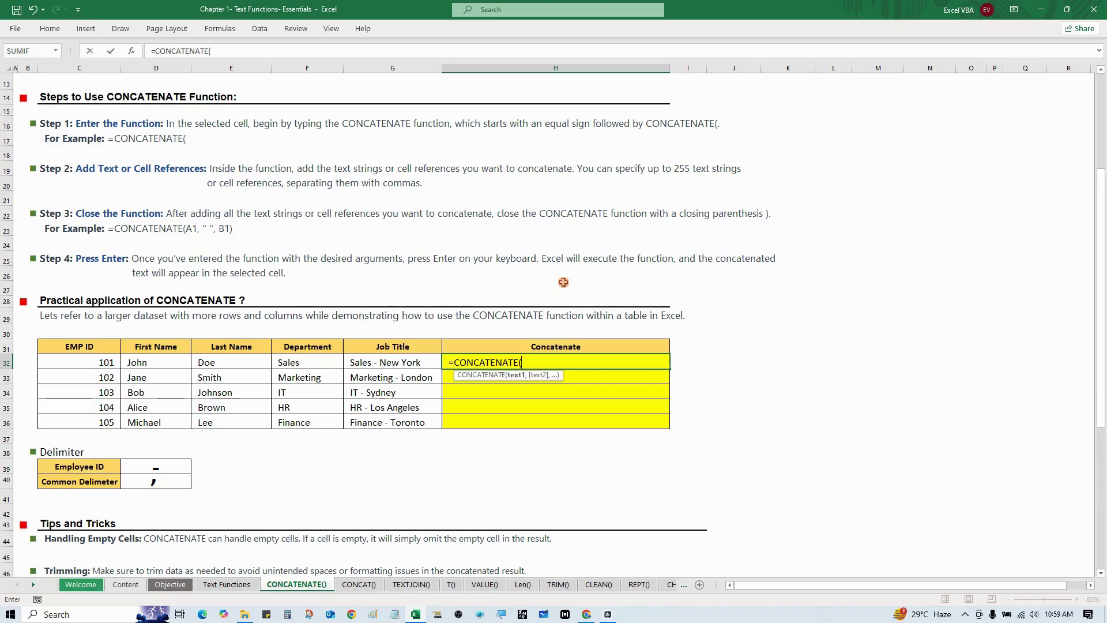
Enter the text "EMP" as the first argument of the CONCATENATE formula.
text("")
key(Left)
key(Right)
key(F2)
key(Left)
key(Left)
key(Delete)
key(Delete)
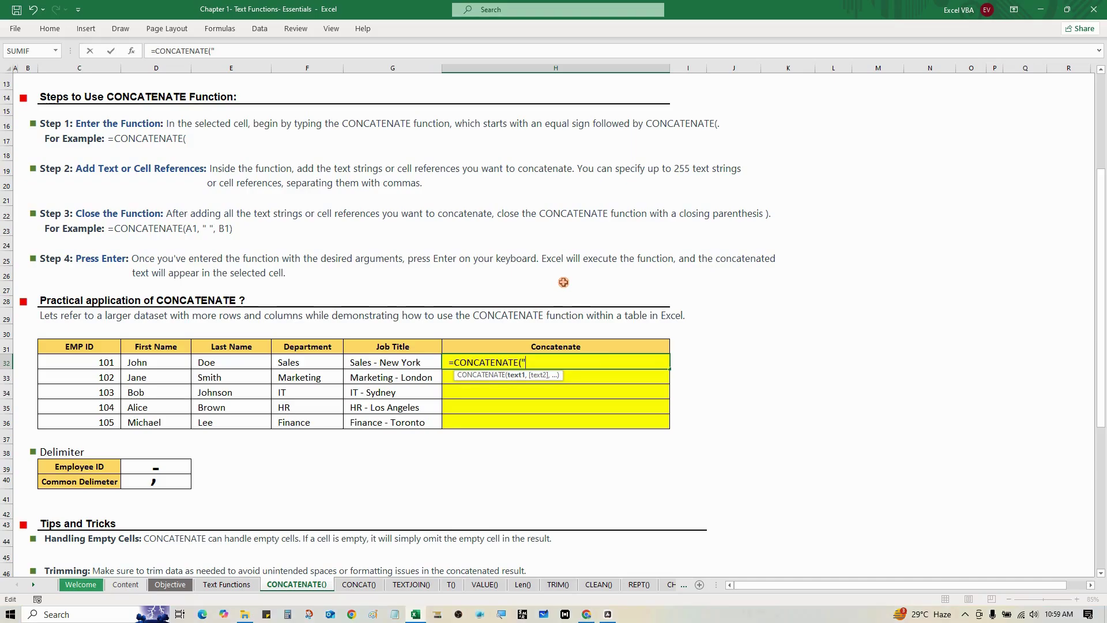
text(emp)
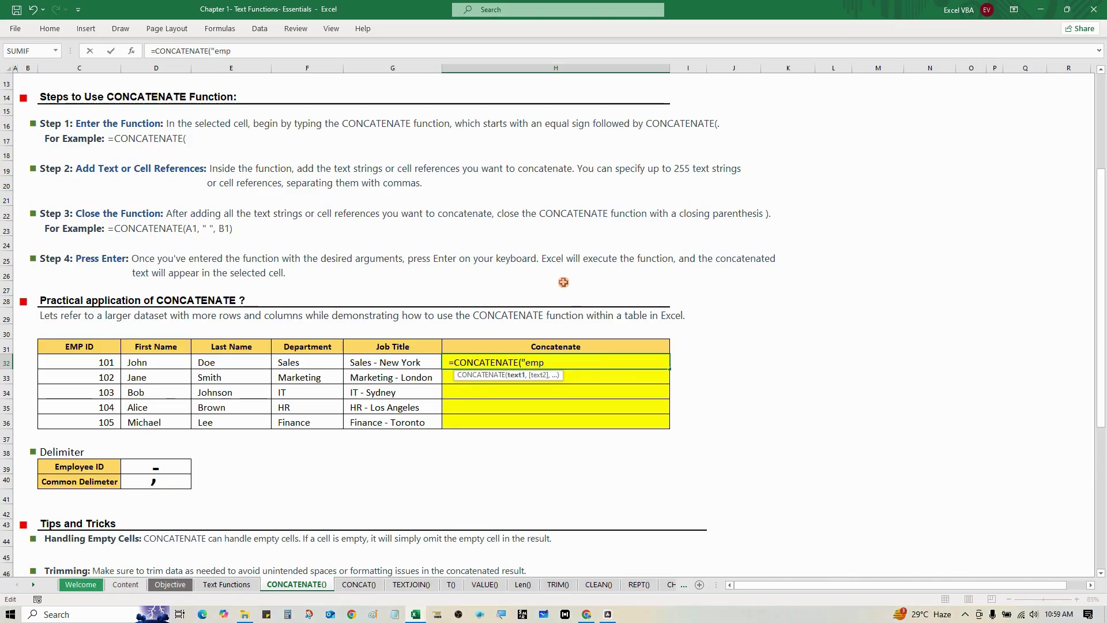
key(BackSpace)
key(BackSpace)
key(BackSpace)
text(EMP")
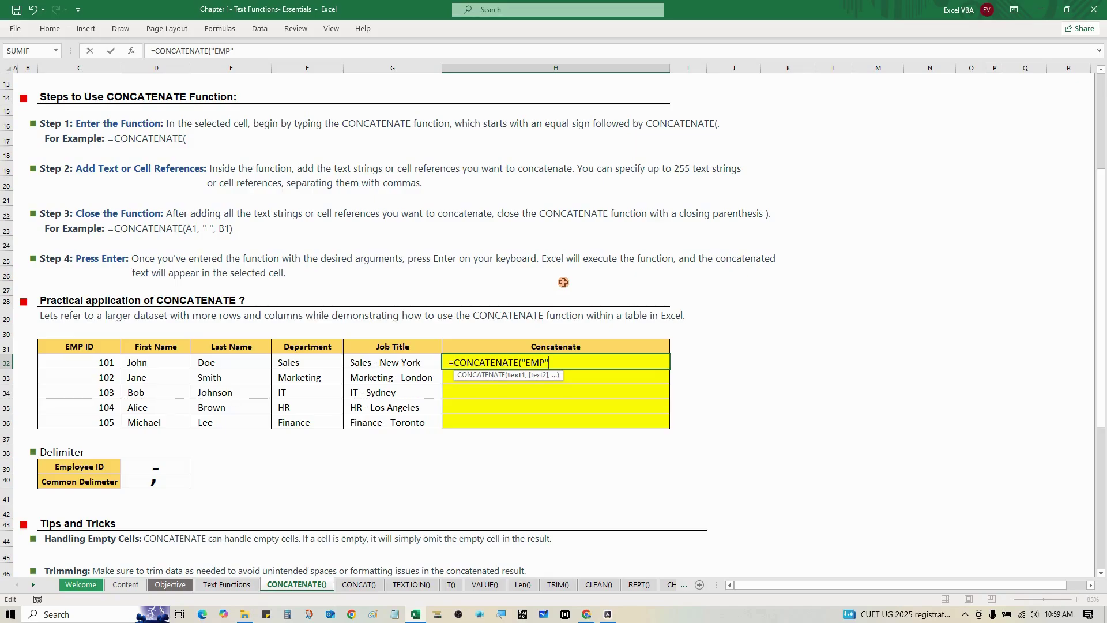
Add the employee ID delimiter as the absolute reference $D$39, followed by the employee ID in C32, to the formula.
text(,)
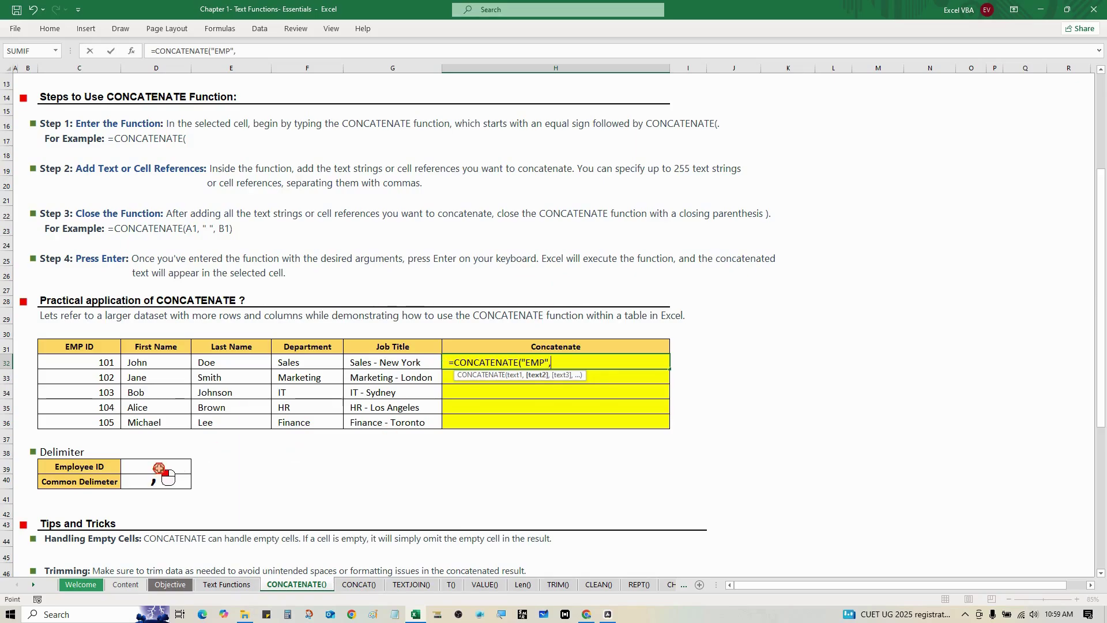
click(158, 470)
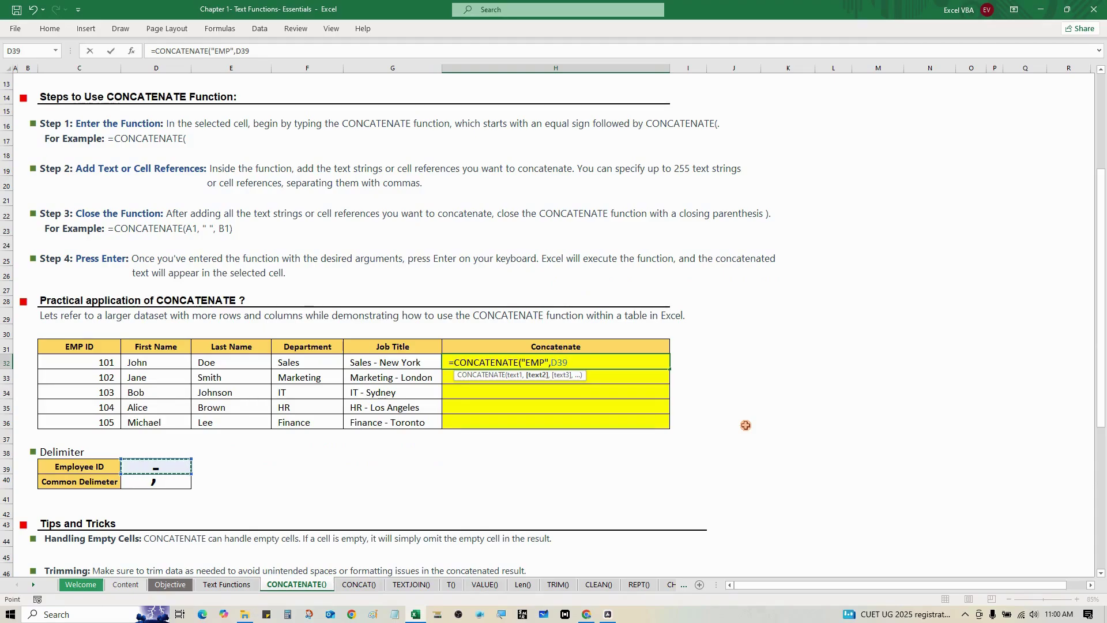
key(F4)
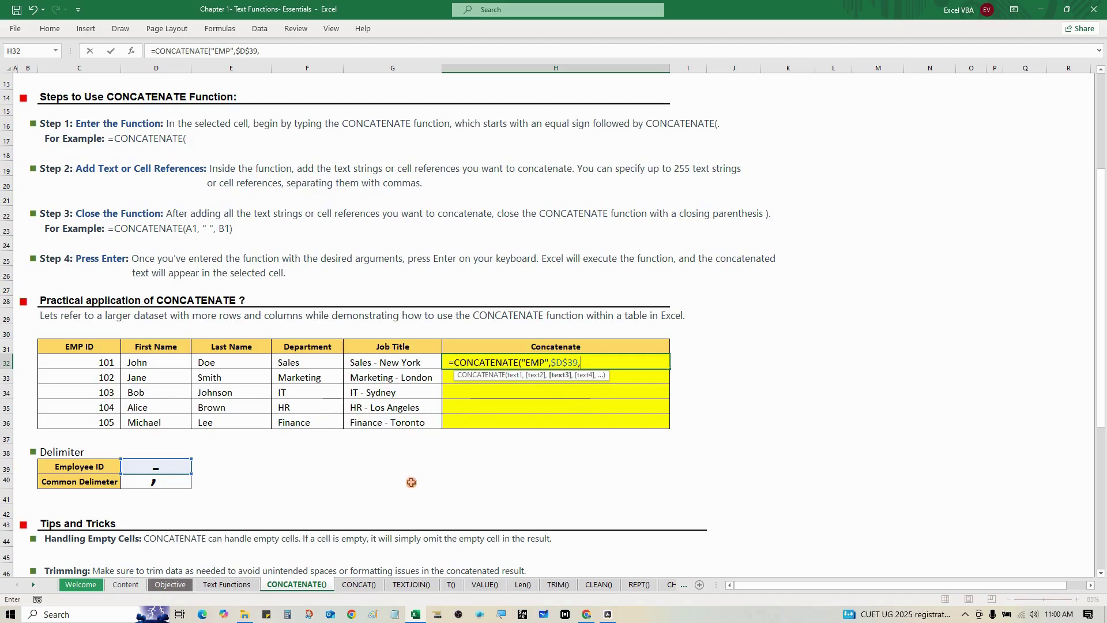
click(101, 365)
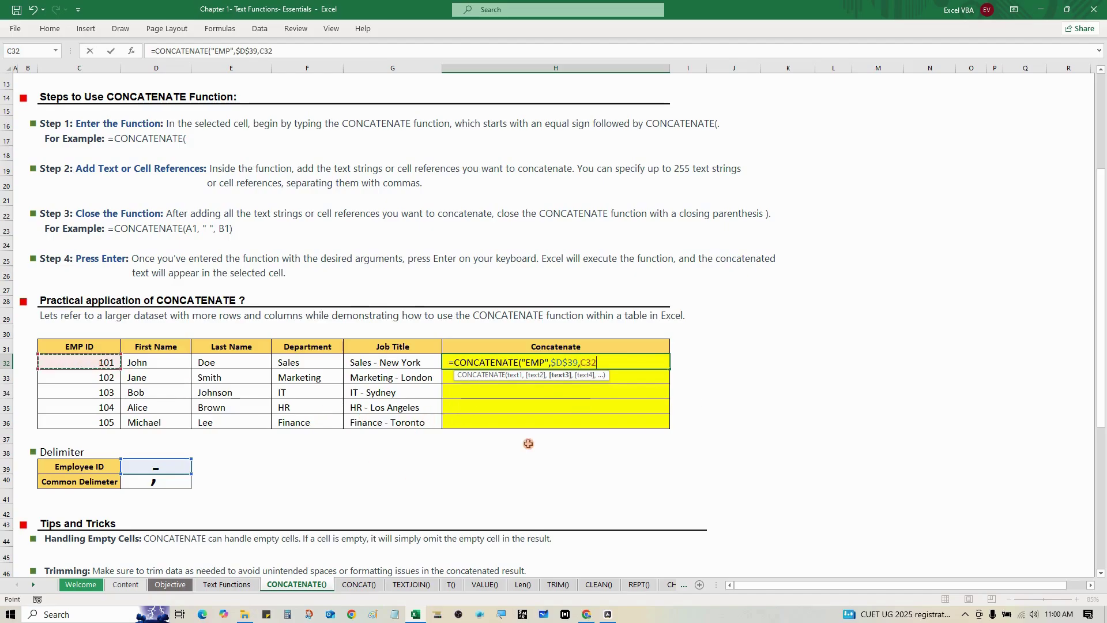
text(,)
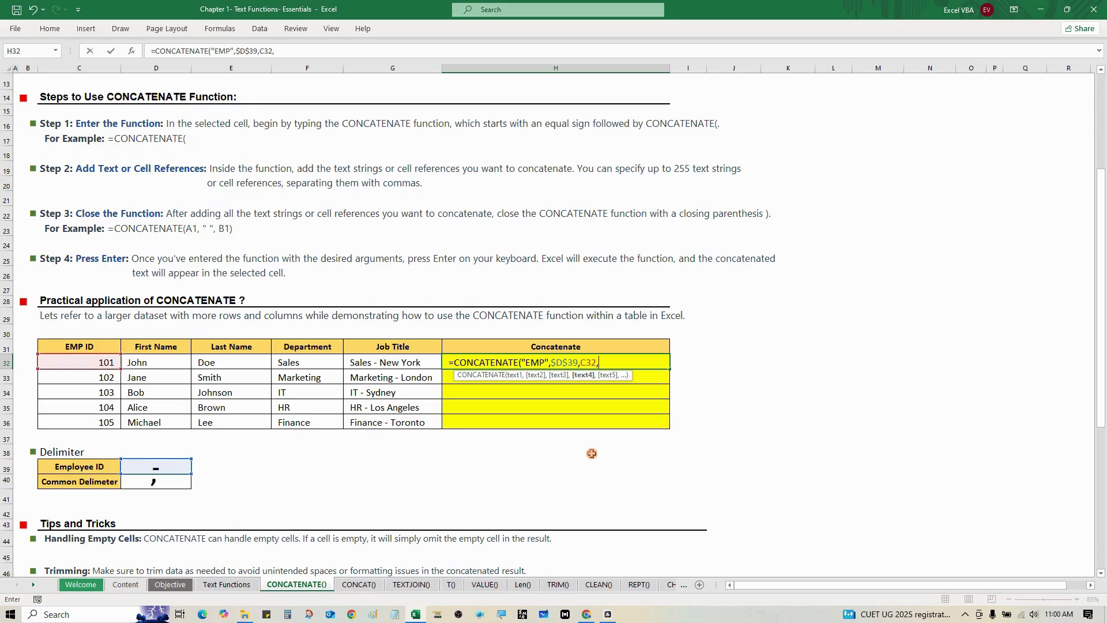
Append the common delimiter as the absolute reference $D$40 and the first name in D32 to the formula.
click(167, 480)
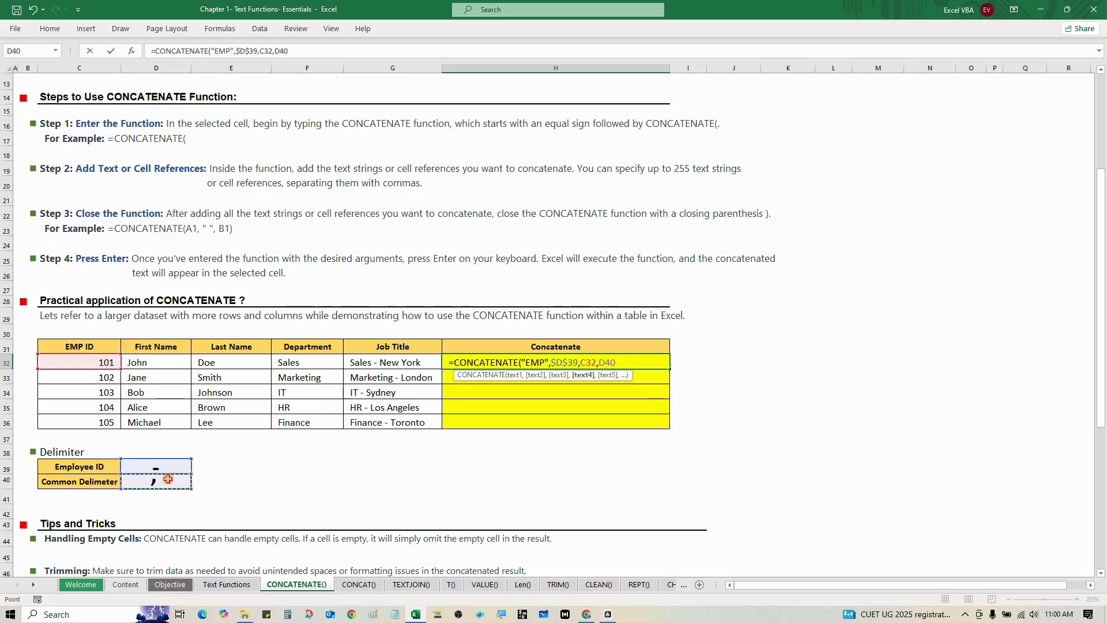
key(F4)
text(,)
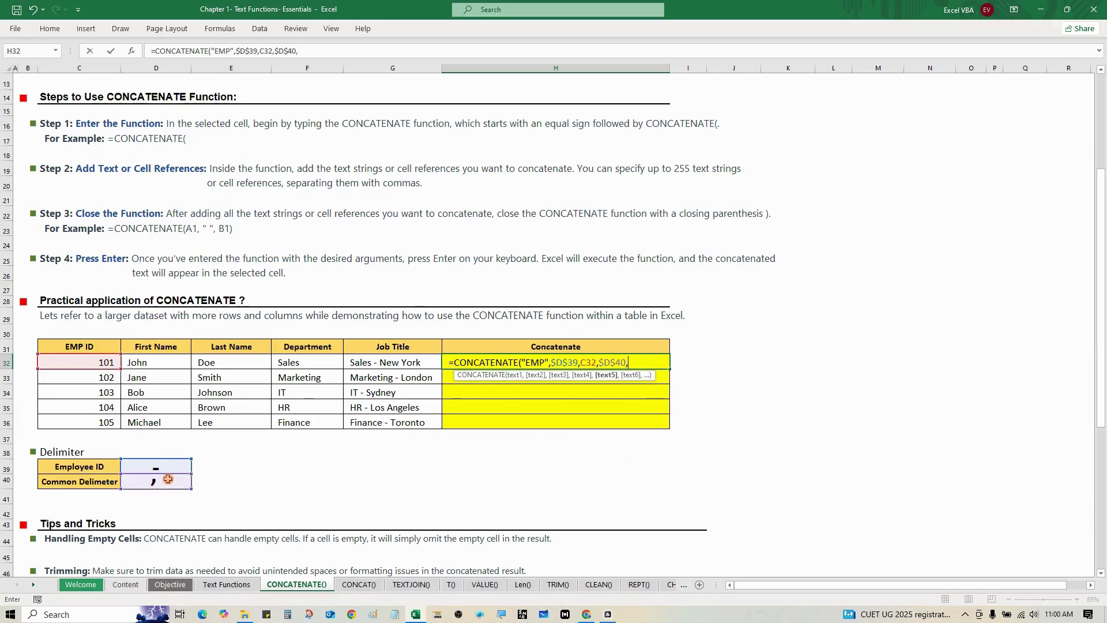
click(165, 364)
text(,)
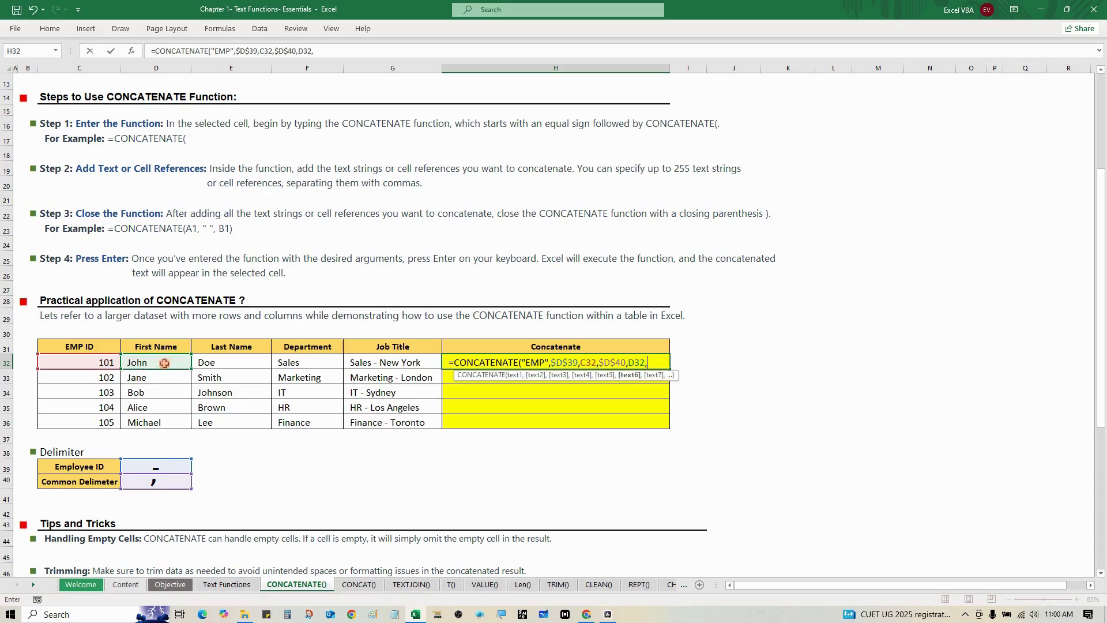
Append a quoted space " " and the last name in E32 as the formula's next arguments.
text("")
key(Left)
key(Right)
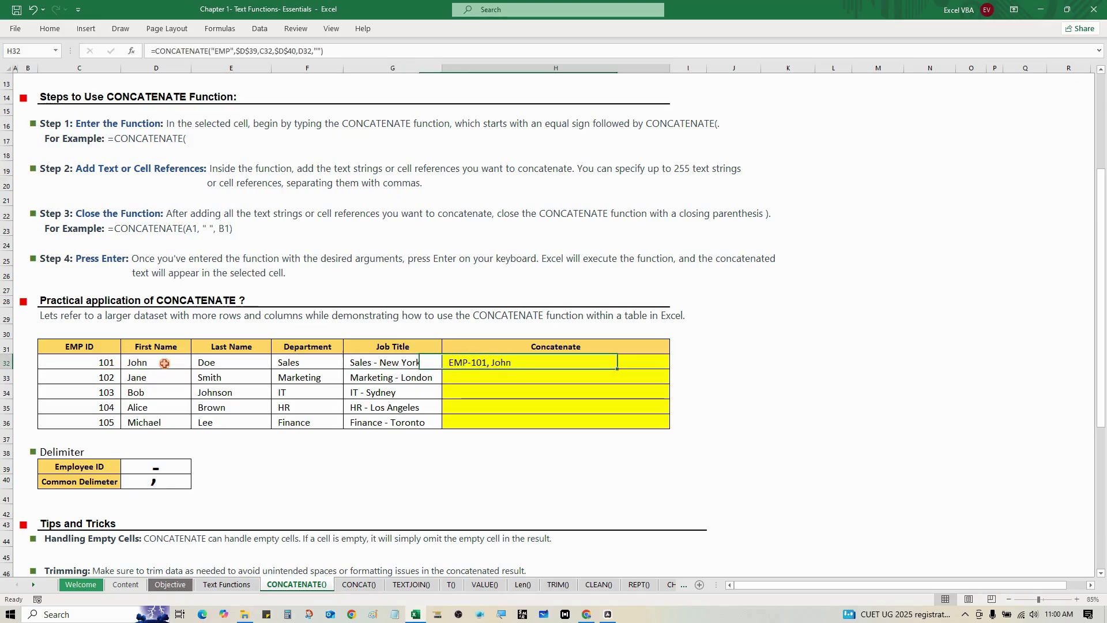
key(F2)
key(Left)
key(Left)
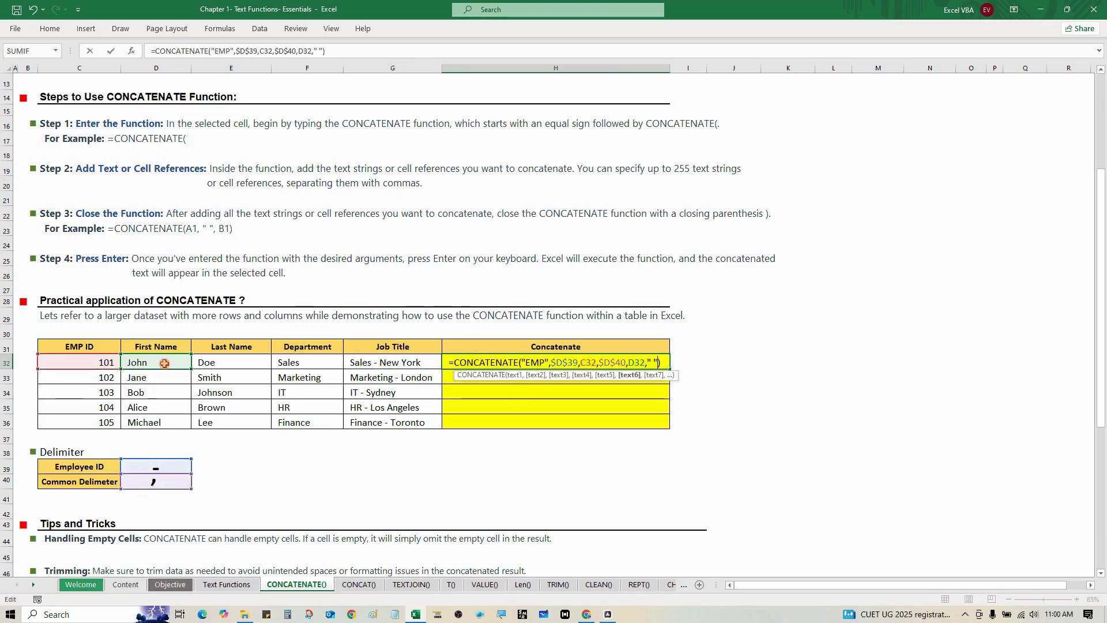
key(Right)
text(,)
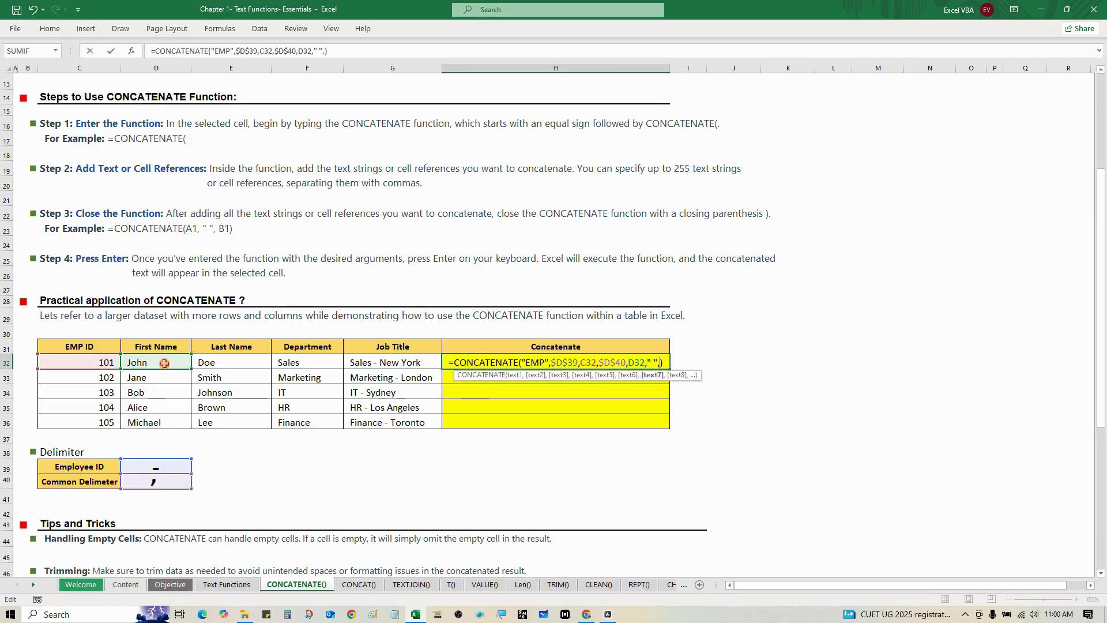
click(219, 360)
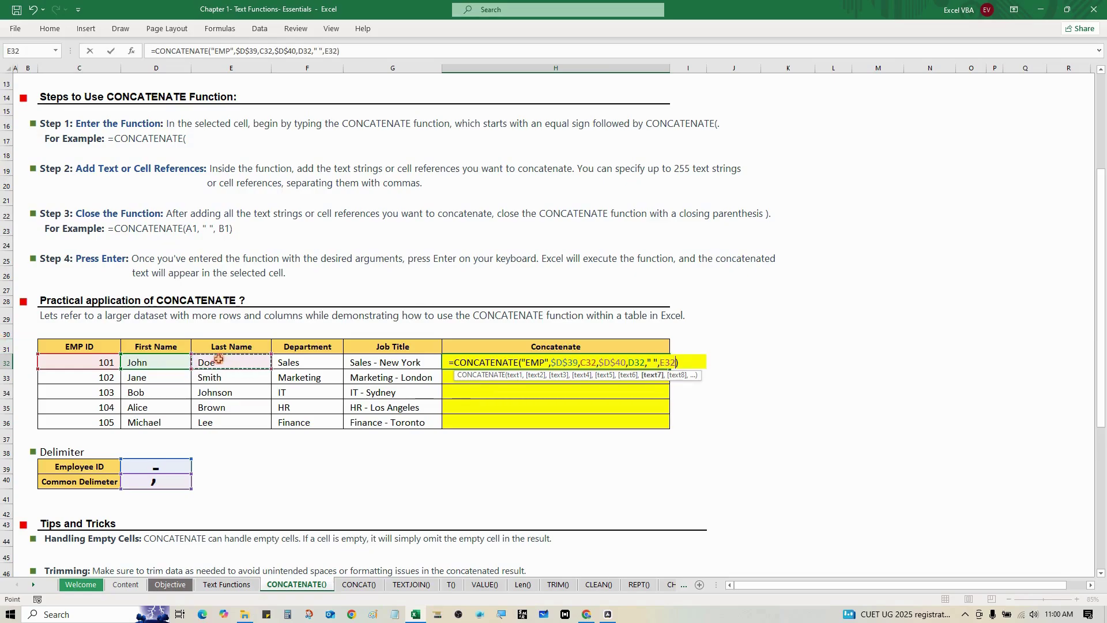
text(,)
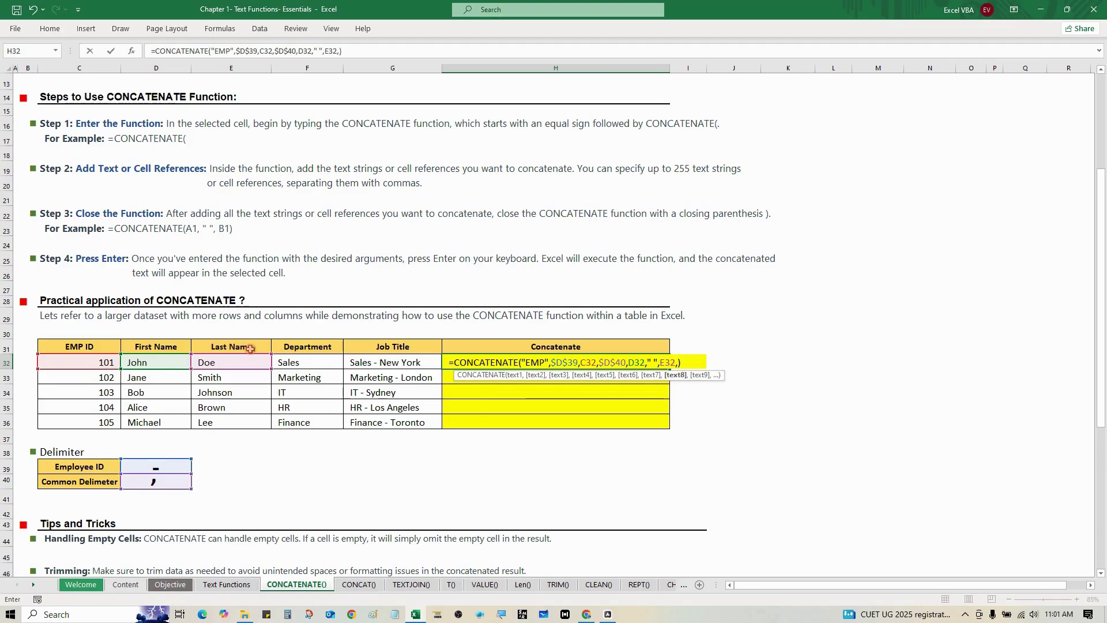
Append the common delimiter $D$40 again, followed by the department in F32, to the formula.
click(170, 483)
key(F4)
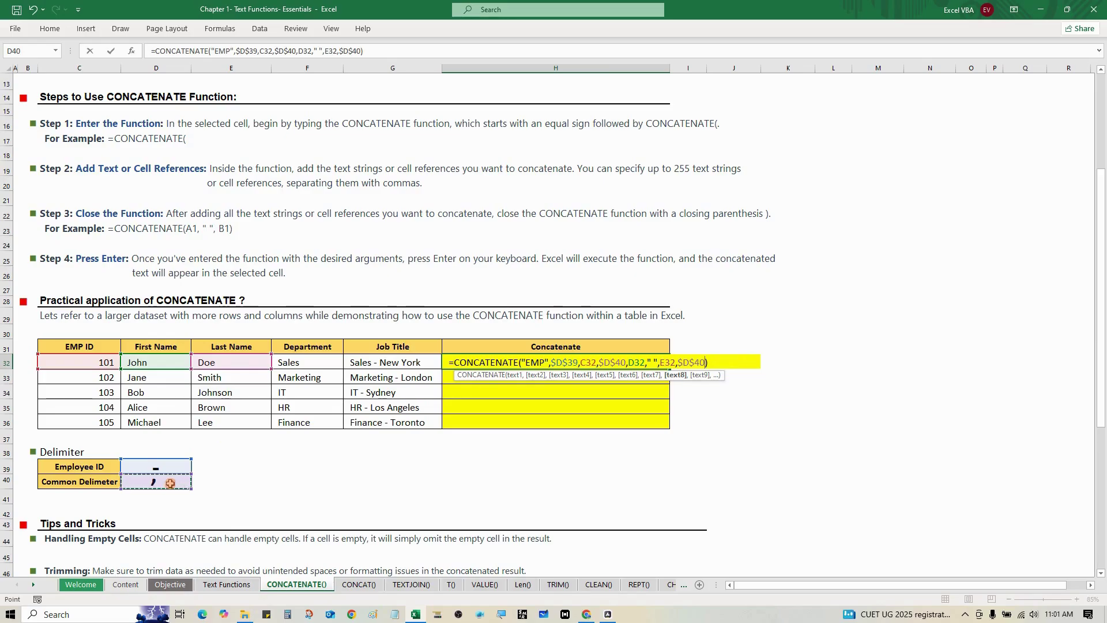
text(,)
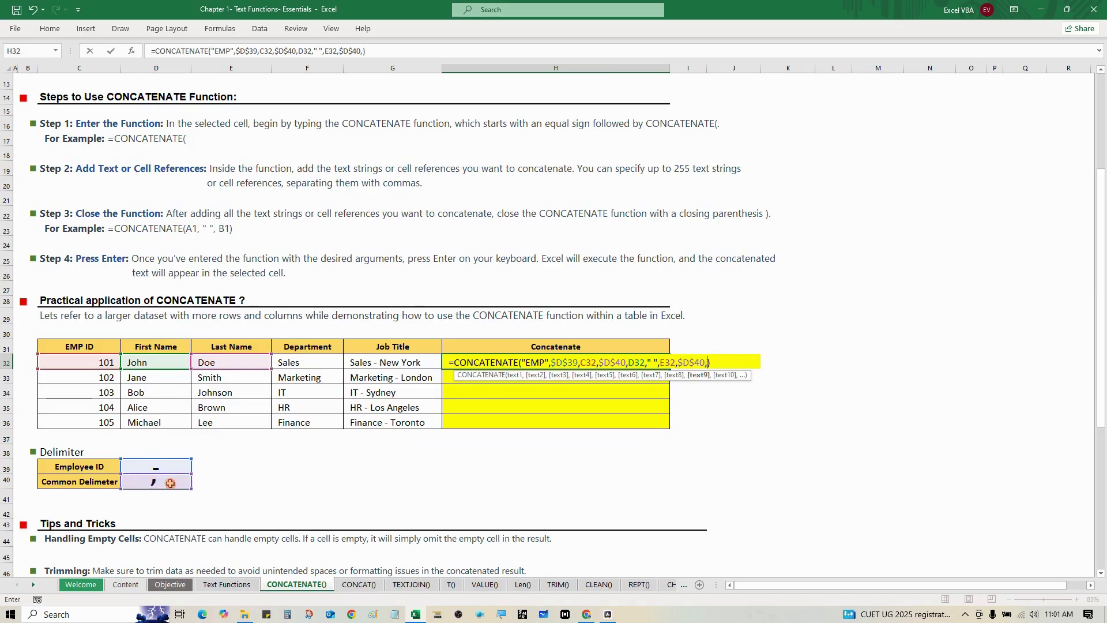
click(292, 361)
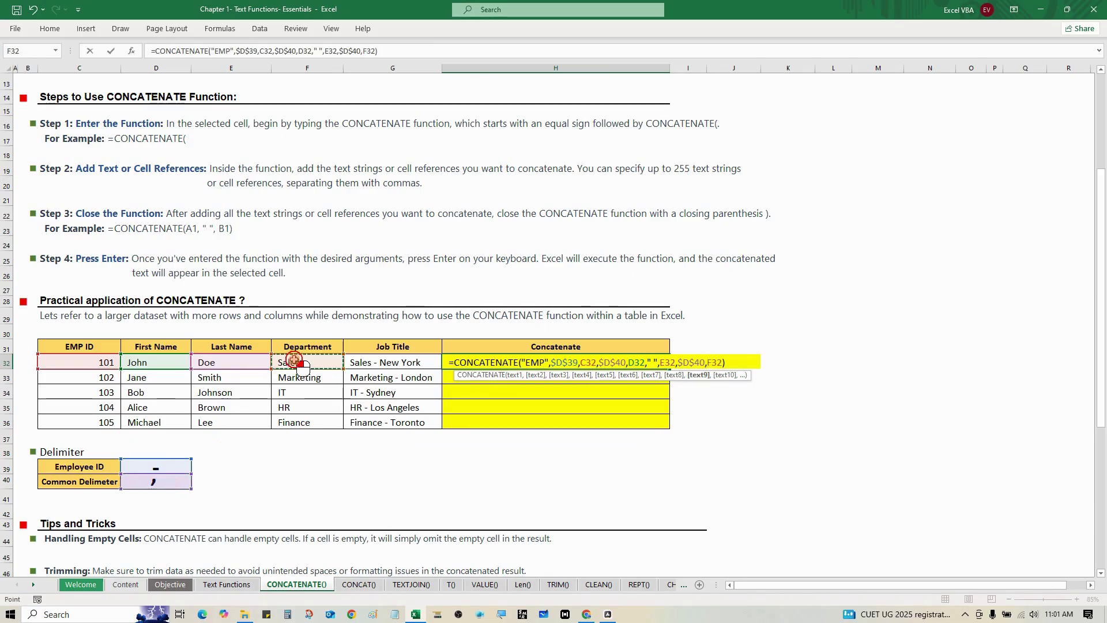
Append the common delimiter as the absolute reference $D$40 and the job title in G32, then enter the finished CONCATENATE formula.
text(,)
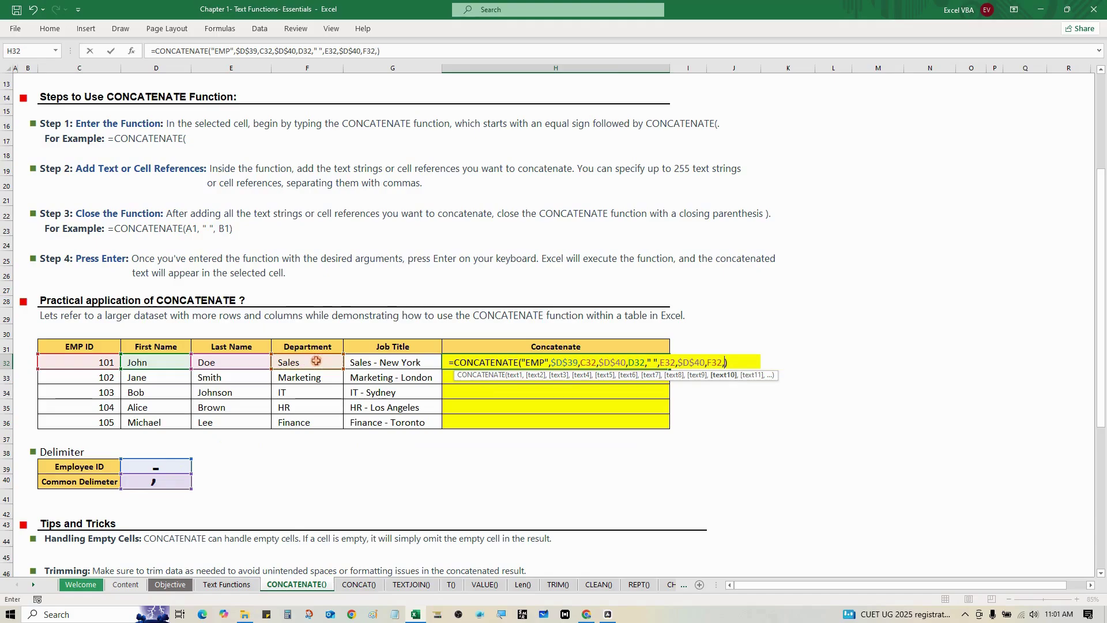
click(170, 481)
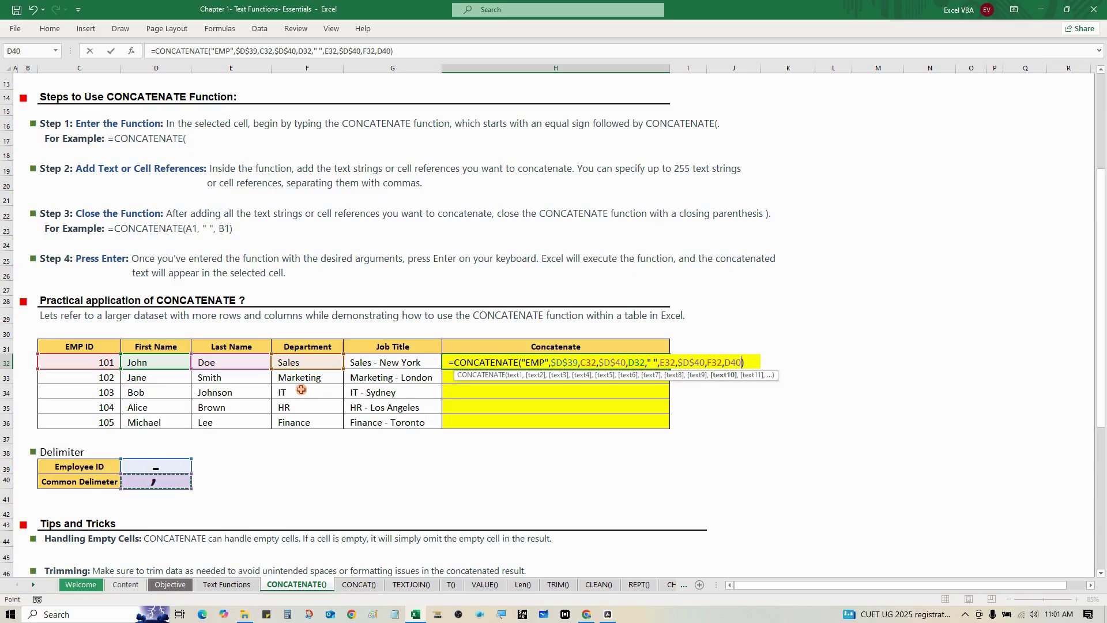
key(F4)
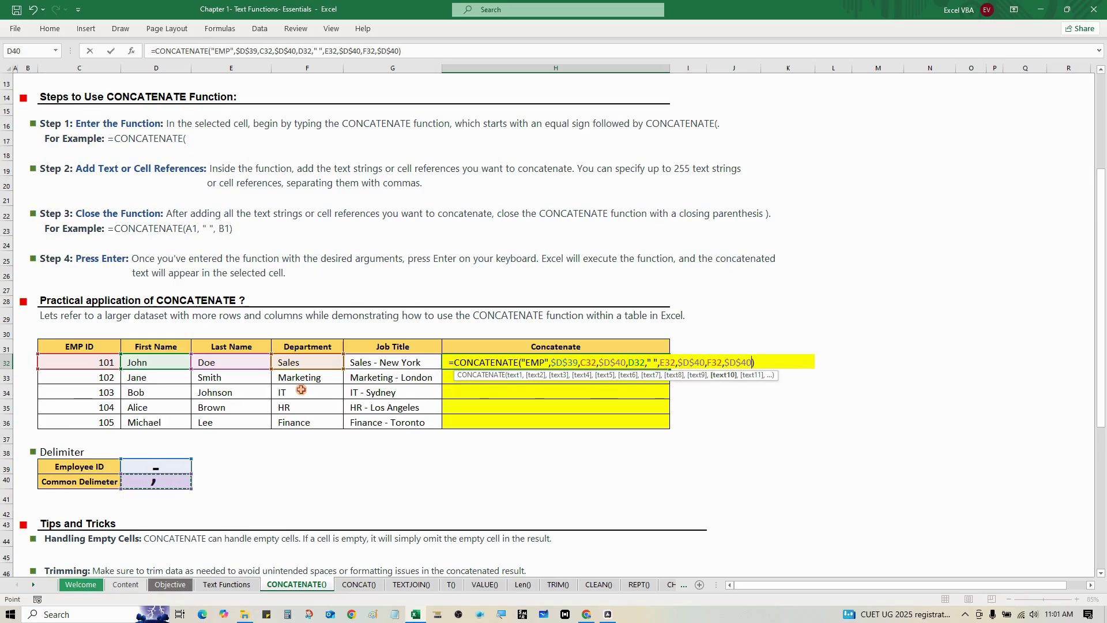
text(,)
click(358, 361)
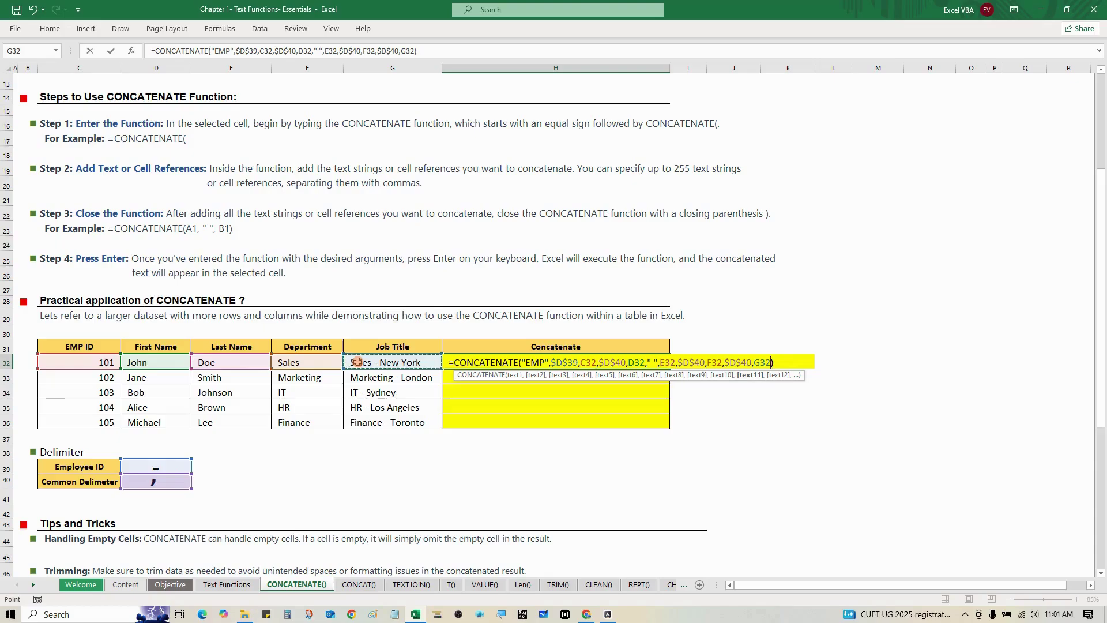
key(Return)
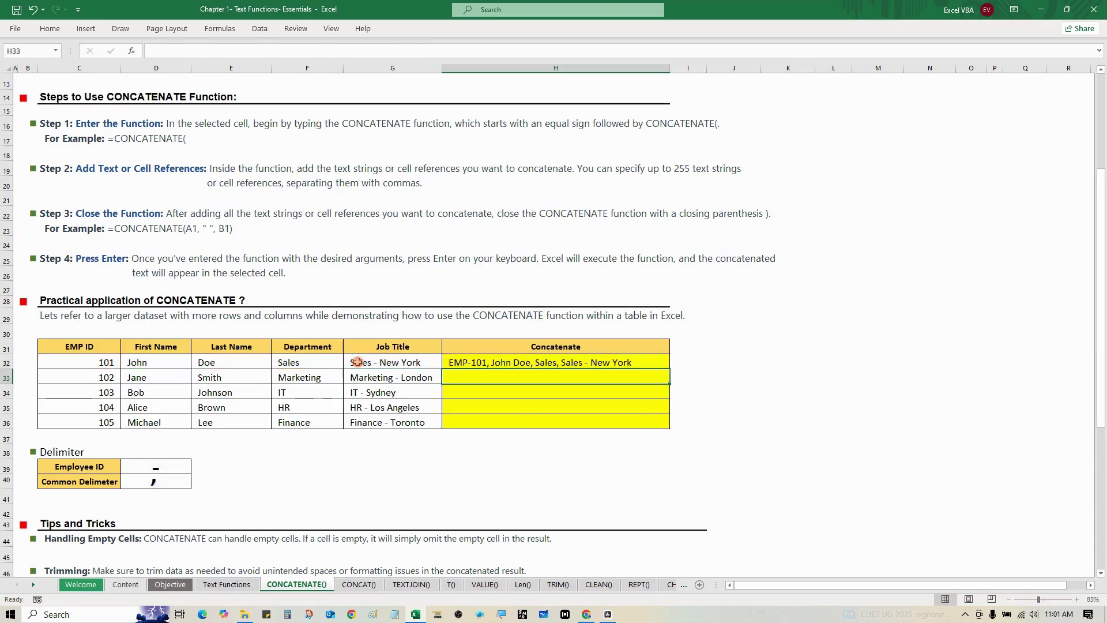
Copy the CONCATENATE formula from H32 into H33:H36 for the remaining employees.
key(Up)
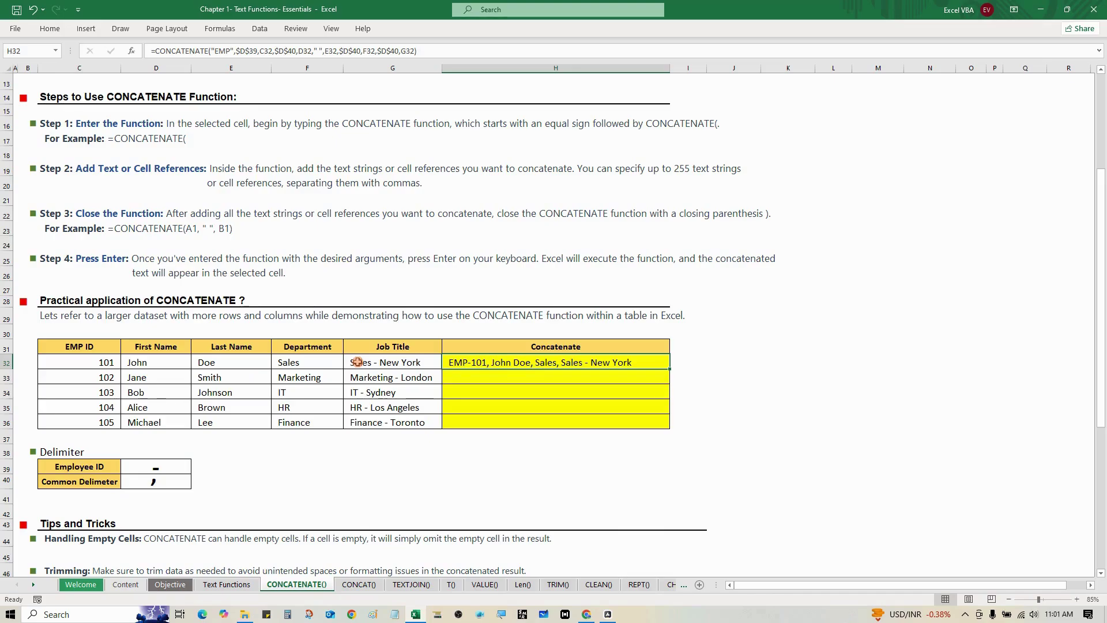
key(ctrl+c)
key(Left)
key(Down)
key(Down)
key(Down)
key(Down)
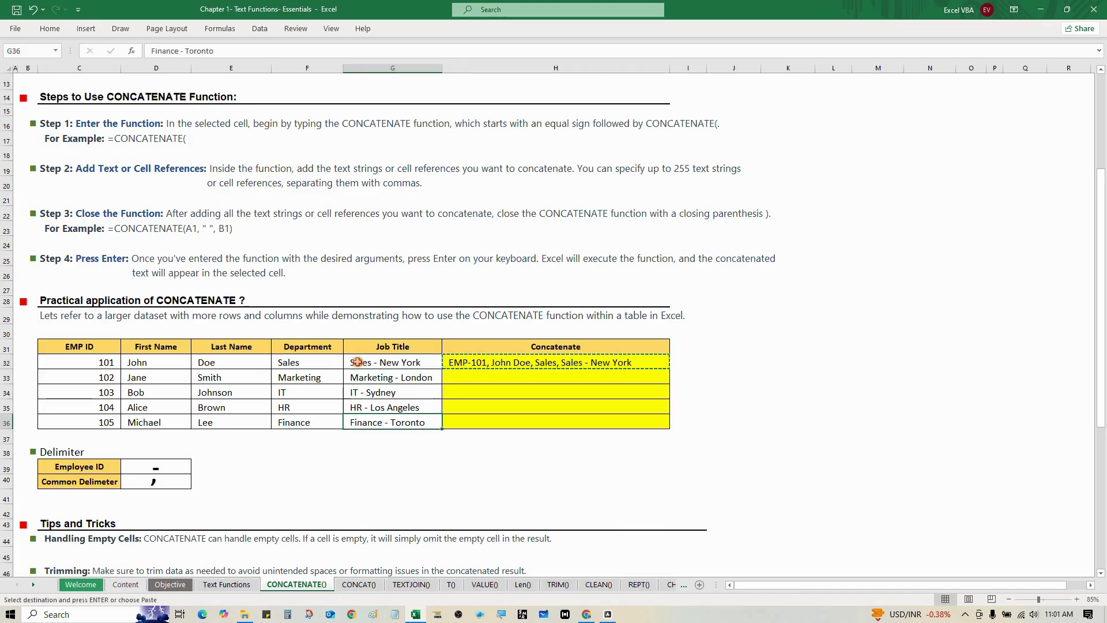
key(Right)
key(shift+Up)
key(shift+Up)
key(shift+Up)
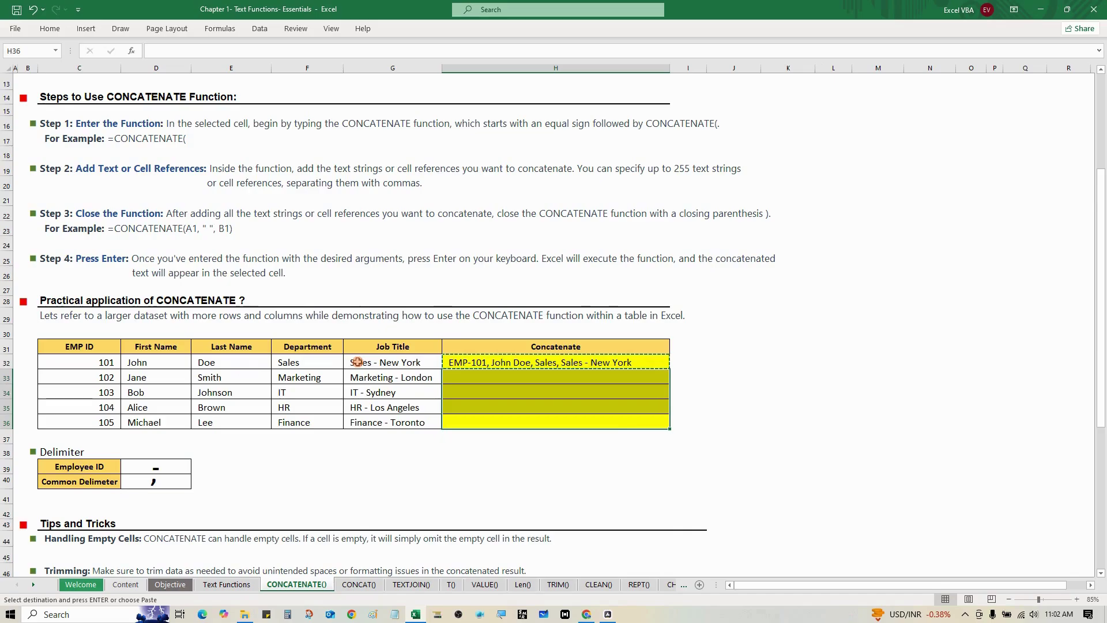
key(ctrl+v)
key(Escape)
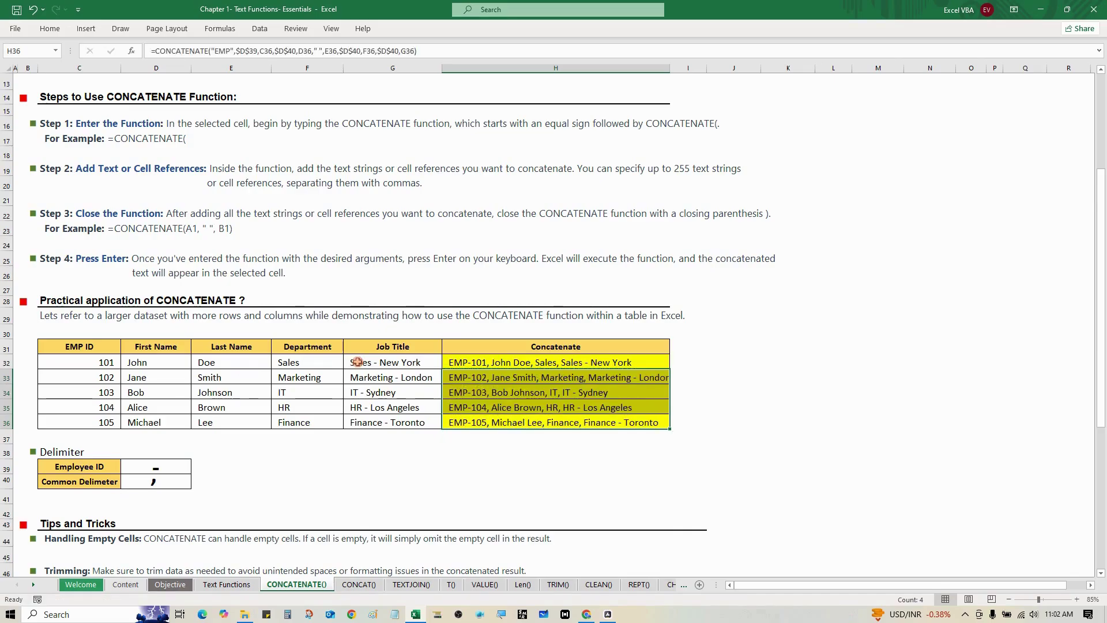
AutoFit the width of the Concatenate column to the entry in H33.
key(Up)
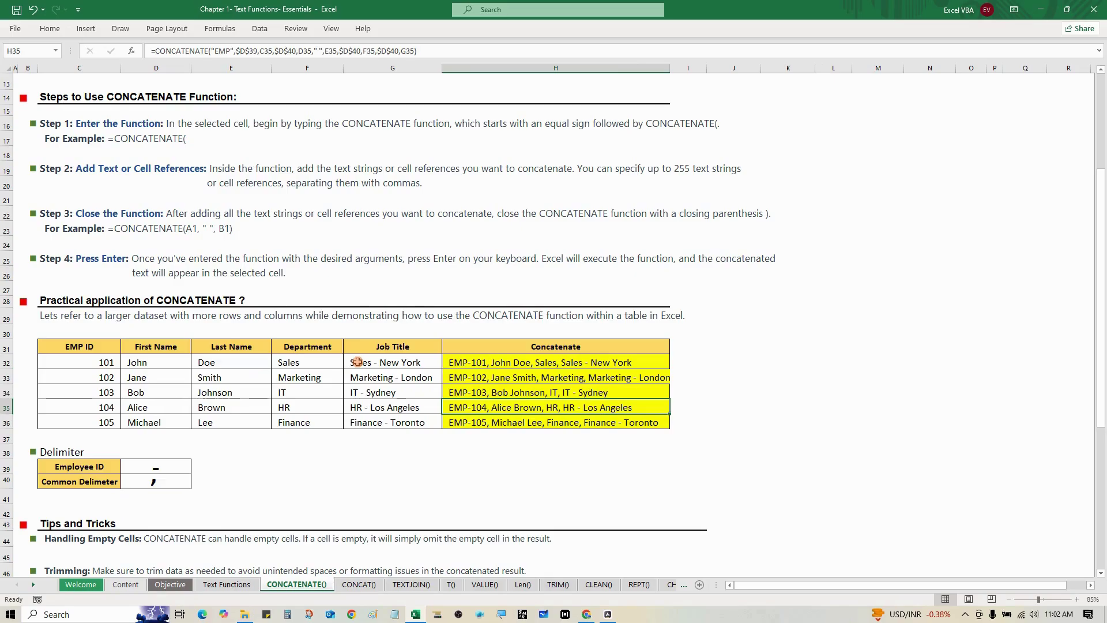
key(Up)
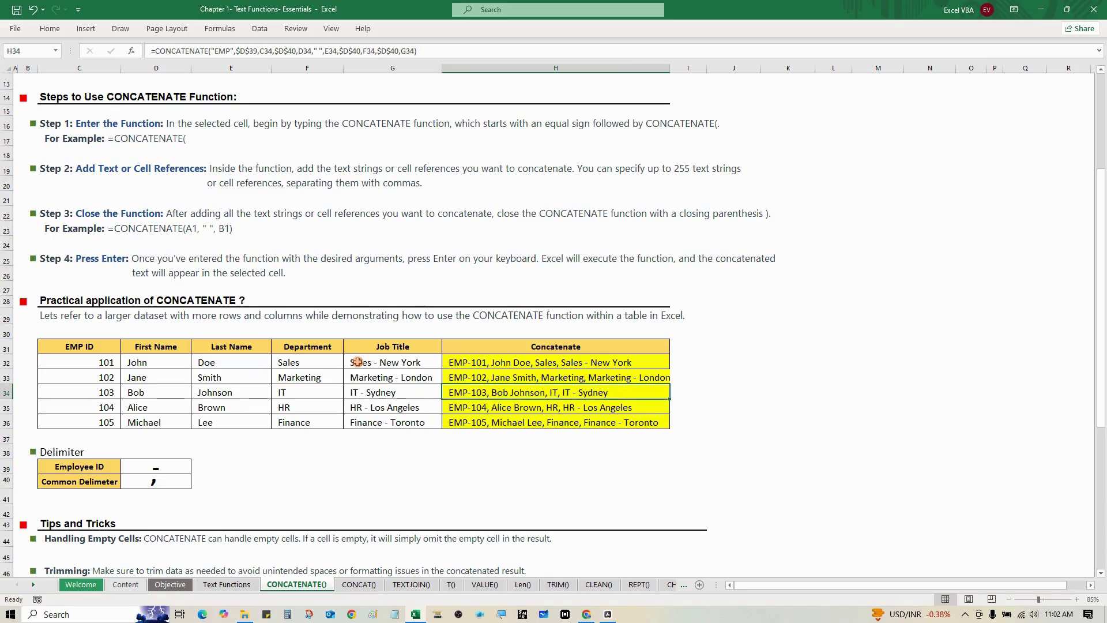
key(Up)
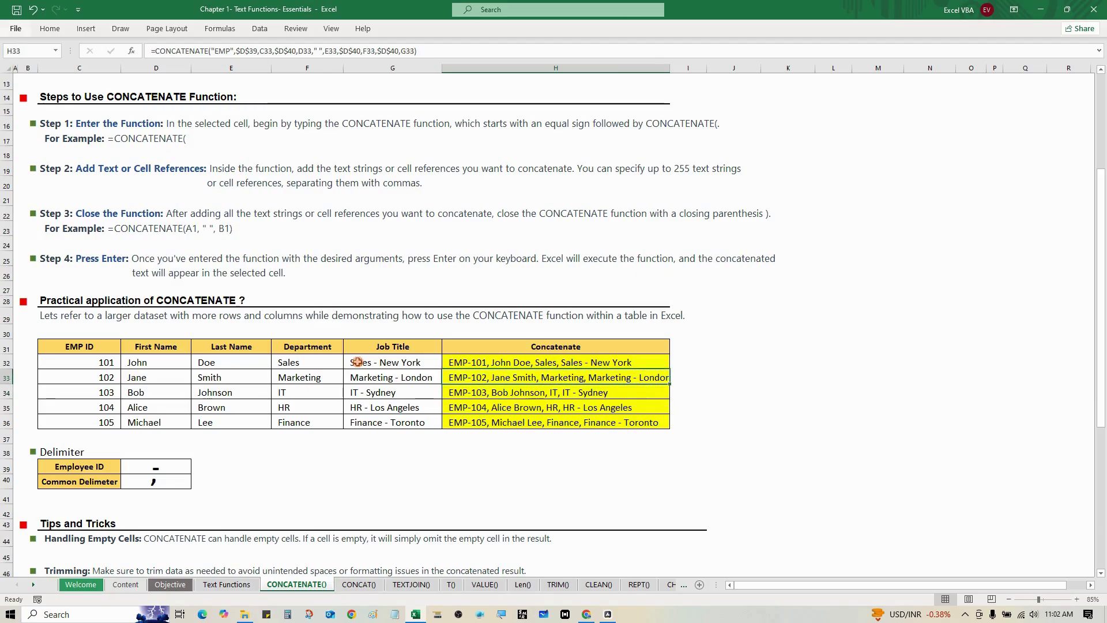
key(alt+o)
key(c)
key(a)
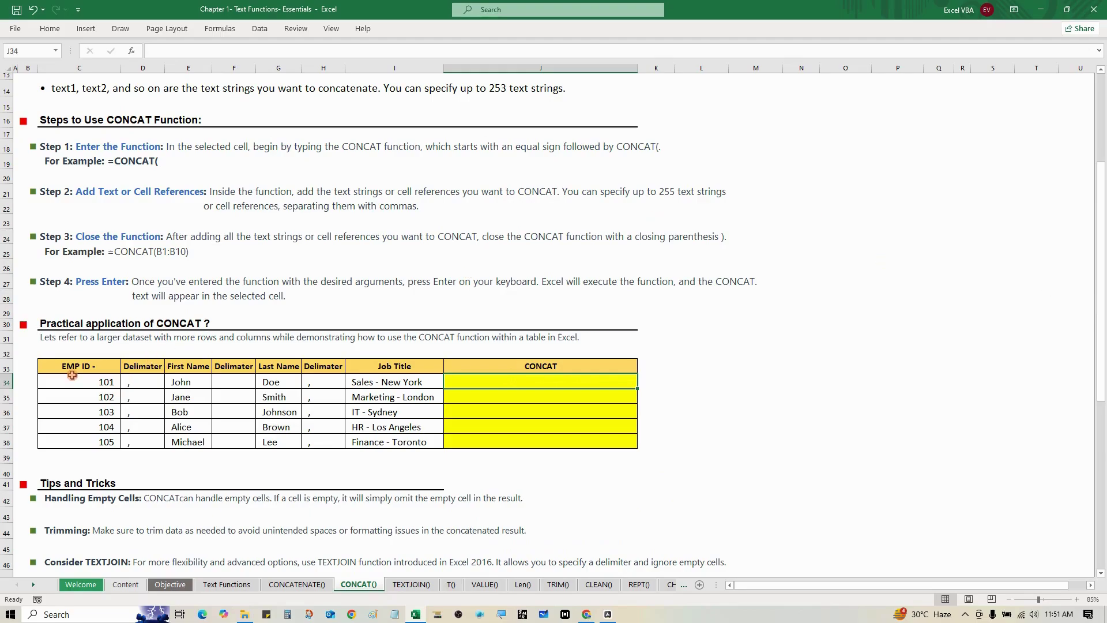
Examine the EMP ID, First Name, Last Name, Job Title and delimiter columns of the CONCAT practice table.
drag(72, 369, 98, 427)
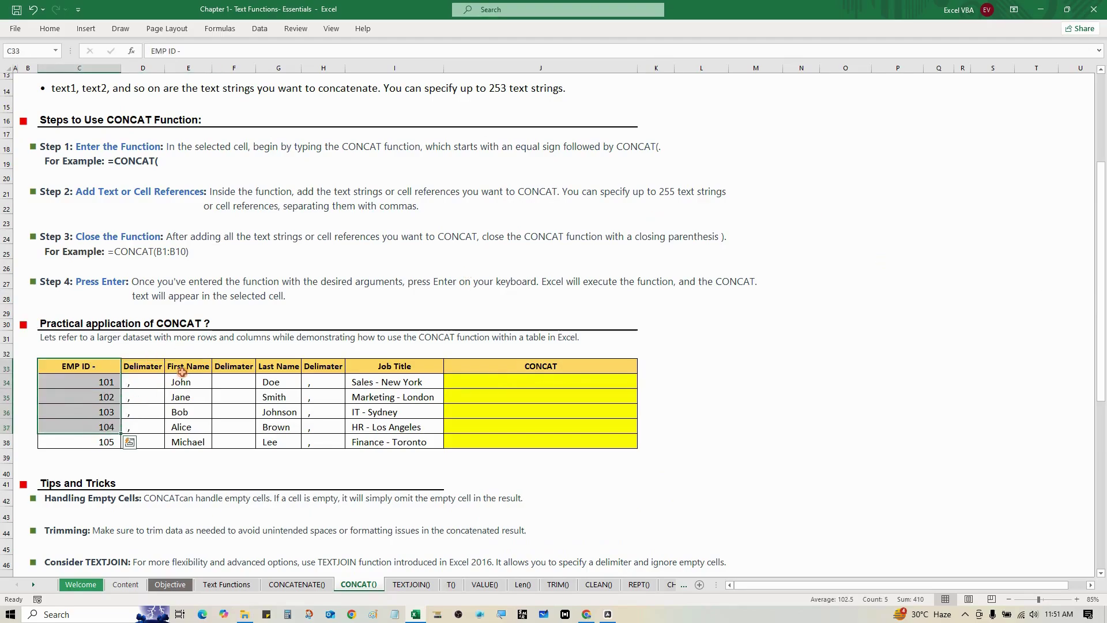
drag(196, 365, 194, 427)
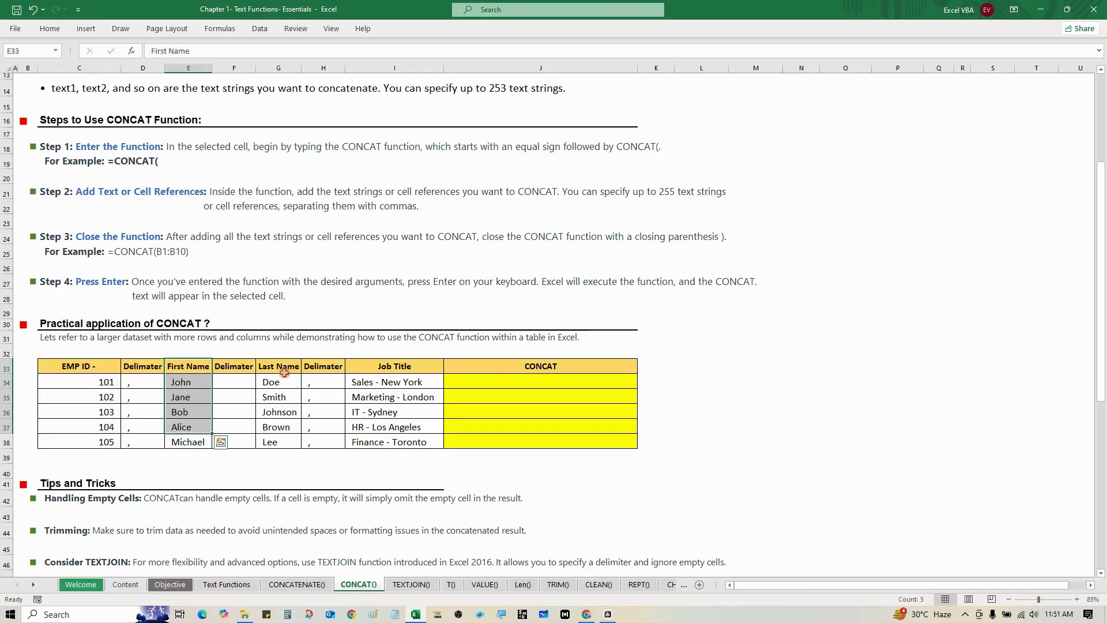
drag(285, 372, 278, 427)
drag(395, 368, 395, 442)
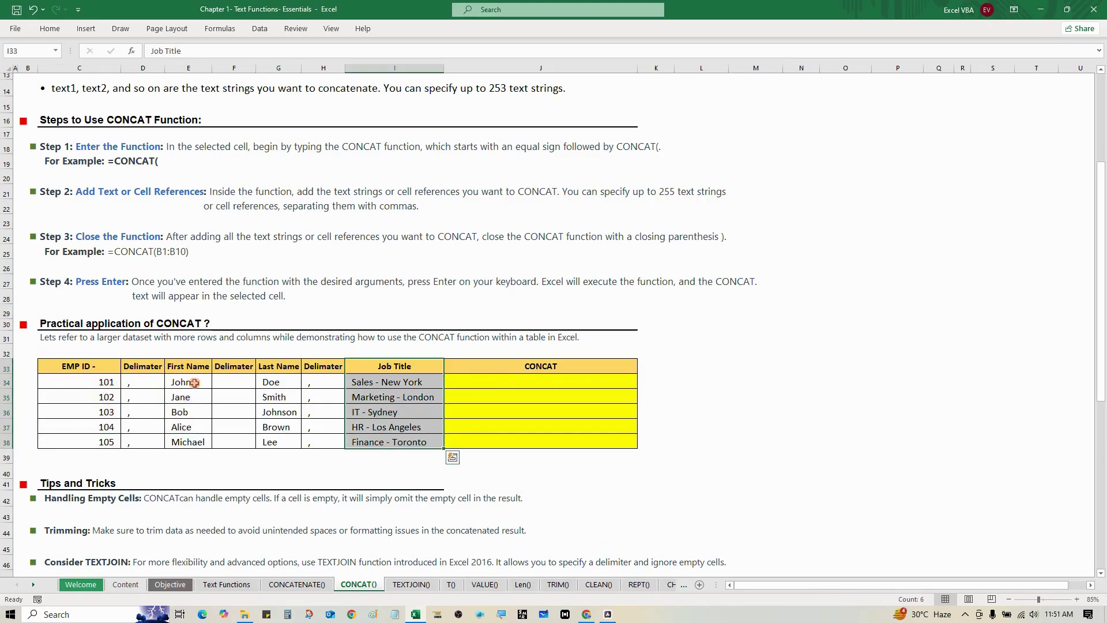
click(138, 386)
click(149, 368)
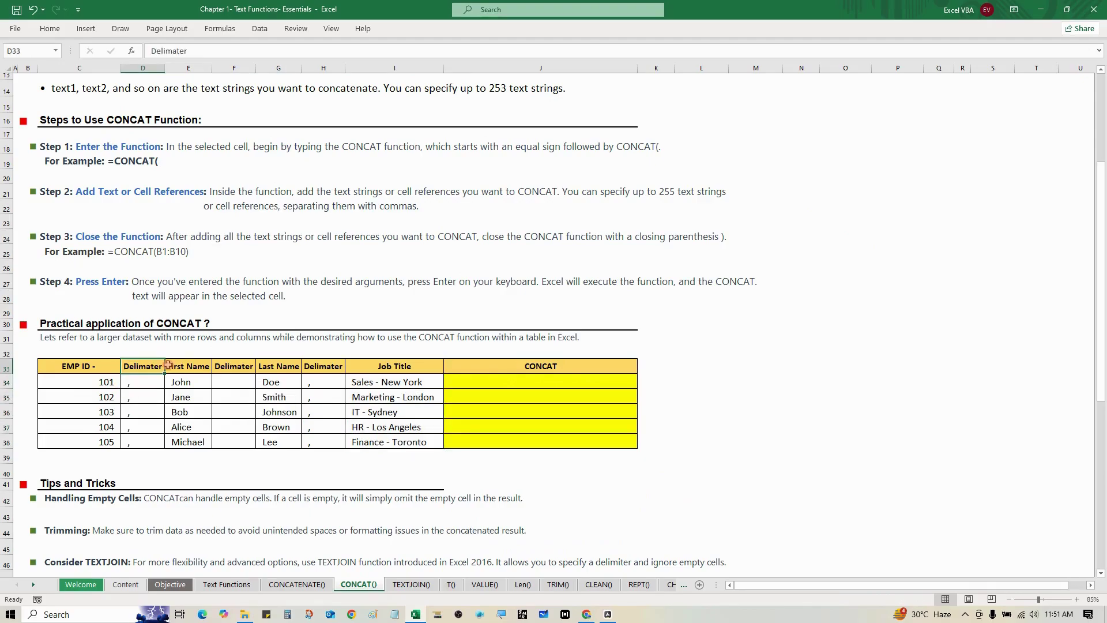
click(229, 370)
click(326, 371)
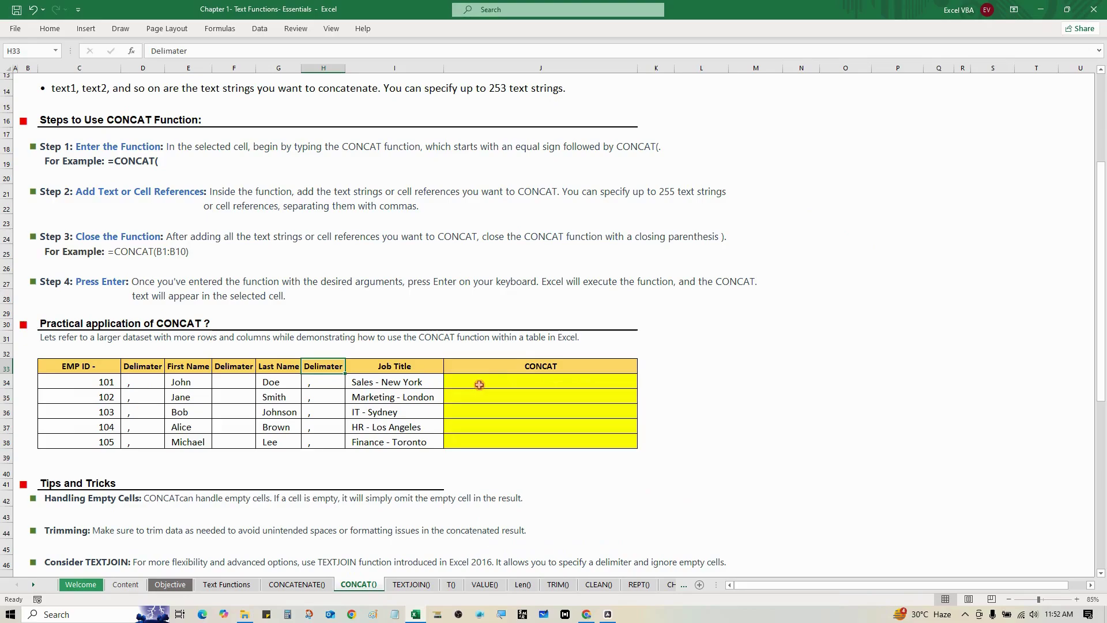
Start a CONCAT formula in J34 with the employee ID in C34 as its first argument.
click(479, 385)
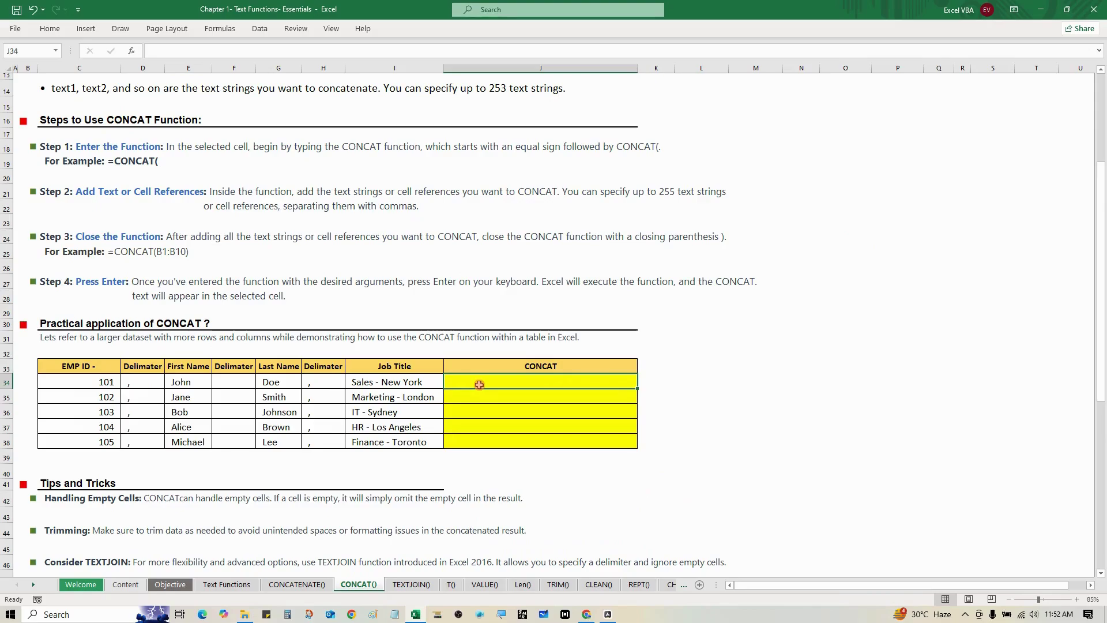
text(=)
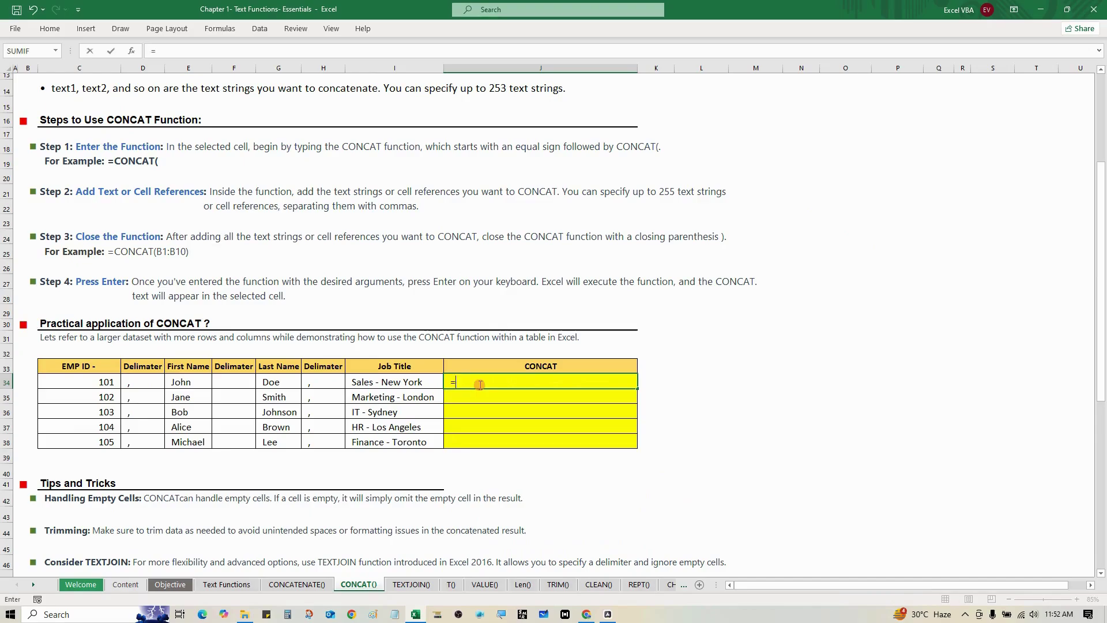
text(CON)
key(Tab)
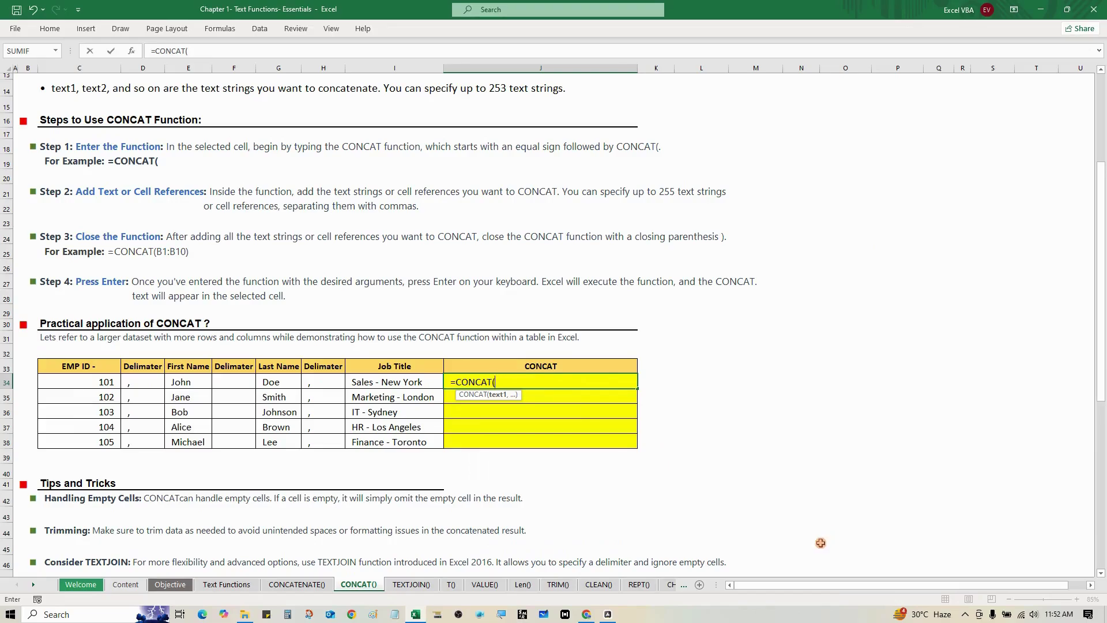
key(Left)
key(Left)
key(Left)
key(Left)
key(Left)
key(Left)
key(Left)
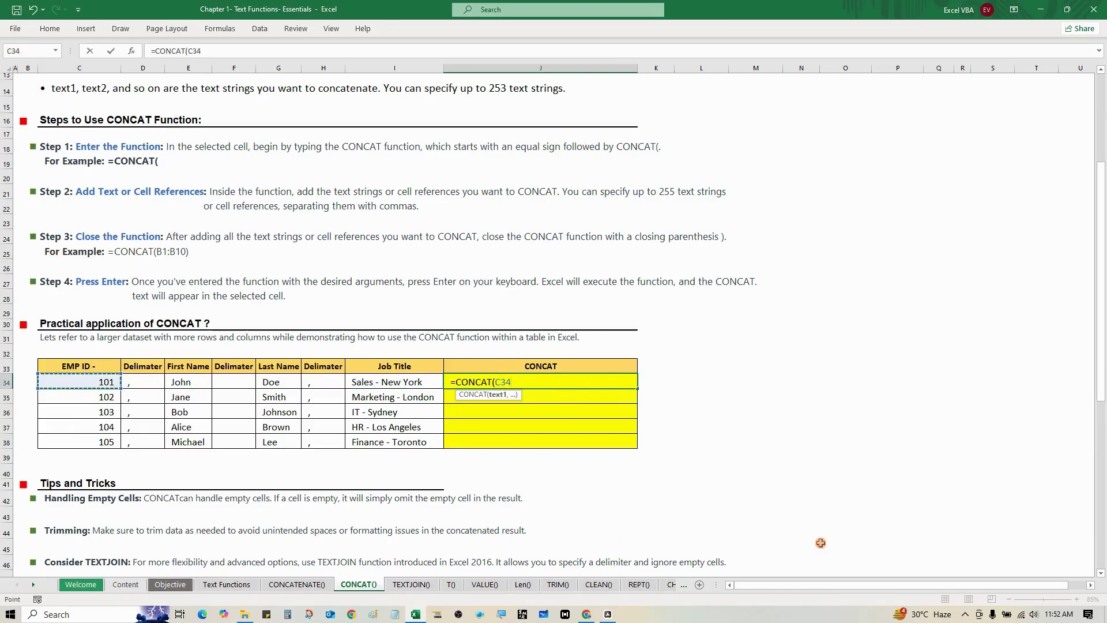
Append the delimiter in D34 and the first name in E34 as the CONCAT formula's next arguments.
text(,)
key(Left)
key(Left)
key(Left)
key(Left)
key(Left)
key(Left)
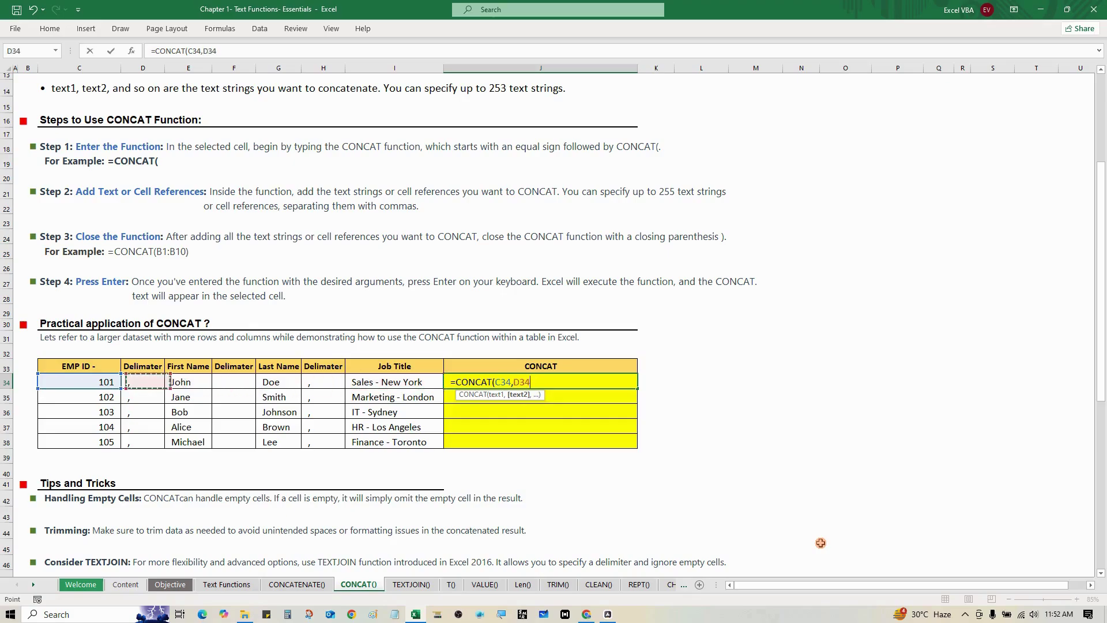
text(,)
key(Left)
key(Left)
key(Left)
key(Left)
key(Left)
Add the delimiter in F34 and the last name in G34 to the CONCAT formula.
text(,)
key(Left)
key(Left)
key(Left)
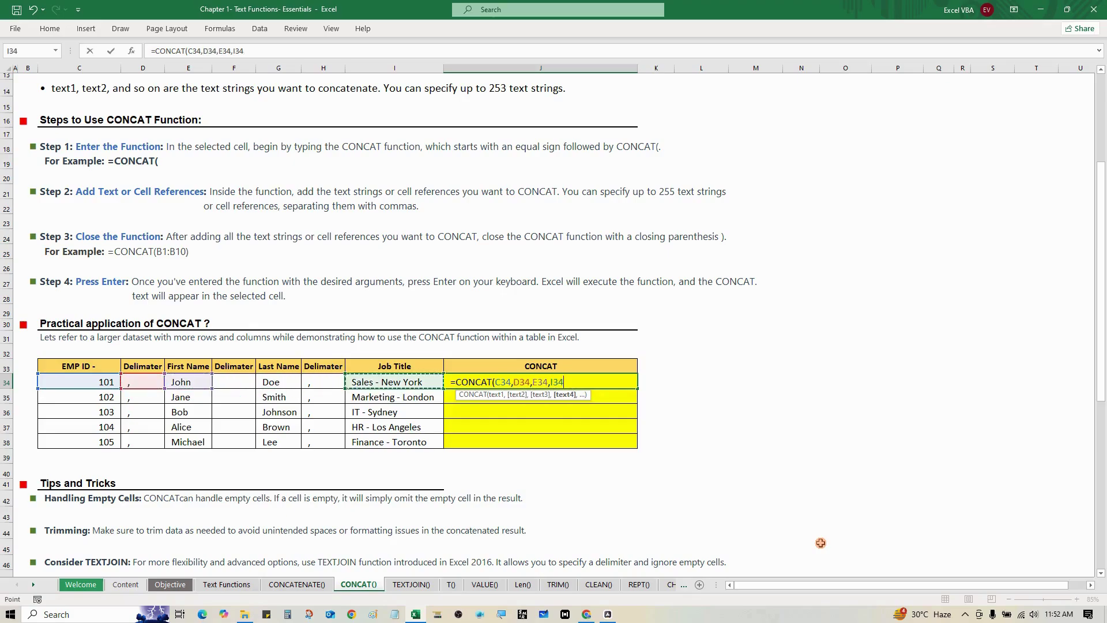
key(Left)
text(,)
key(Left)
key(Left)
key(Left)
Append the delimiter in H34 and the job title in I34 as the CONCAT formula's last arguments.
text(,)
key(Left)
key(Left)
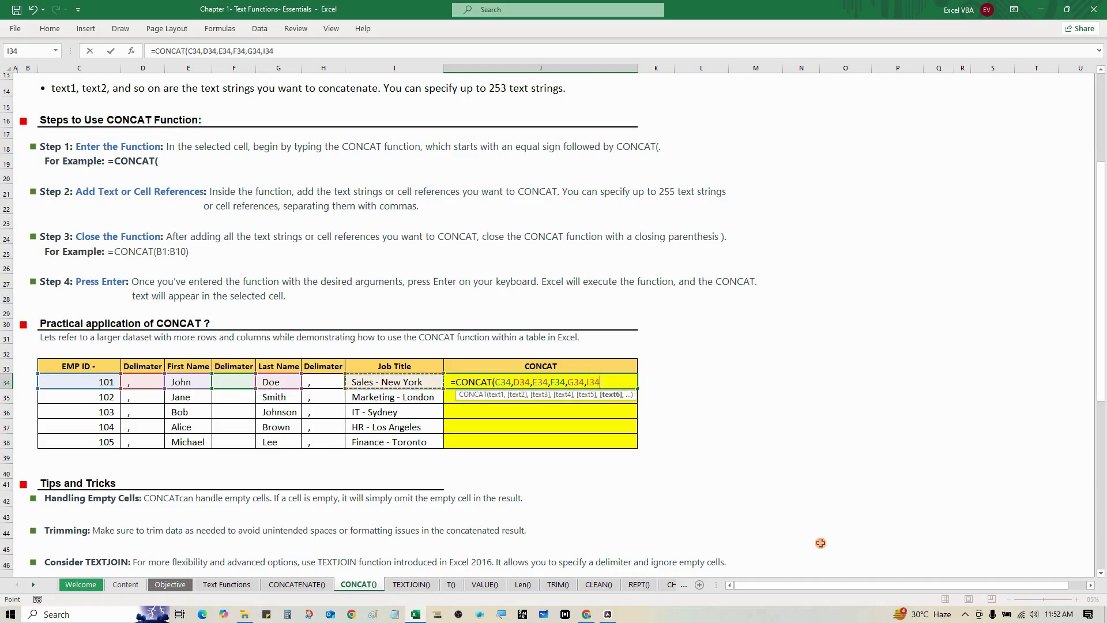
text(,)
key(Left)
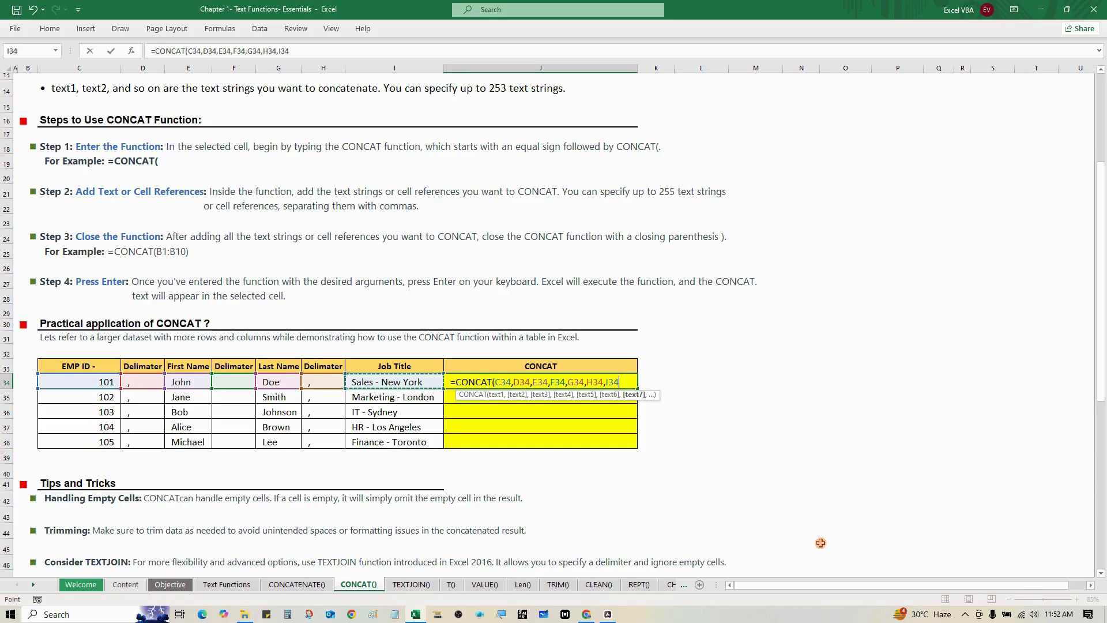
Close and enter the CONCAT formula in J34, and fill it down through J38.
text())
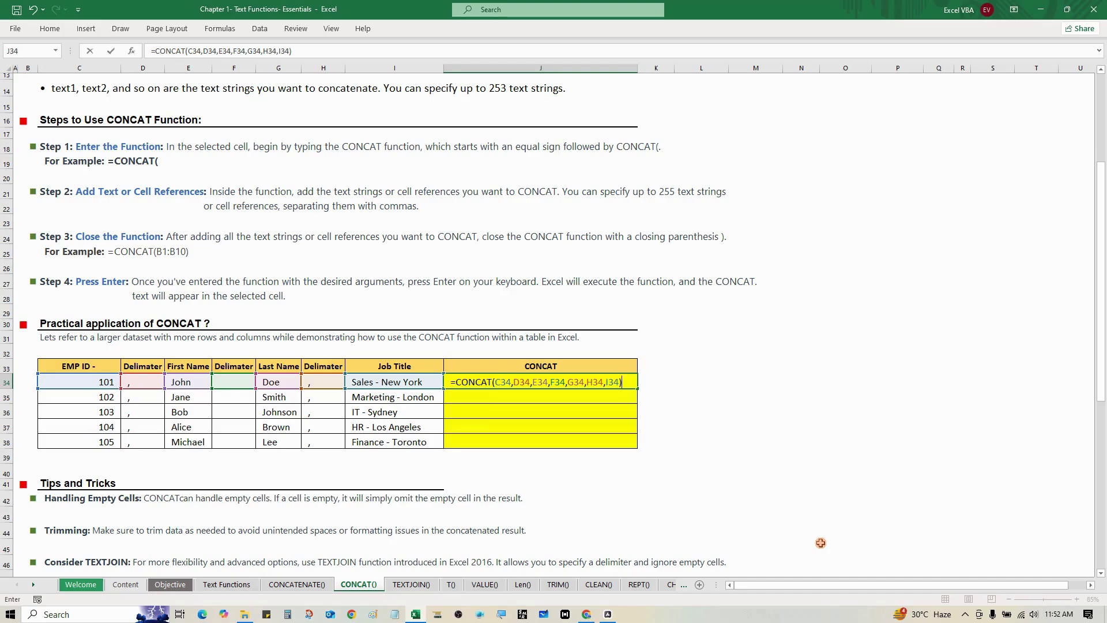
key(ctrl+Return)
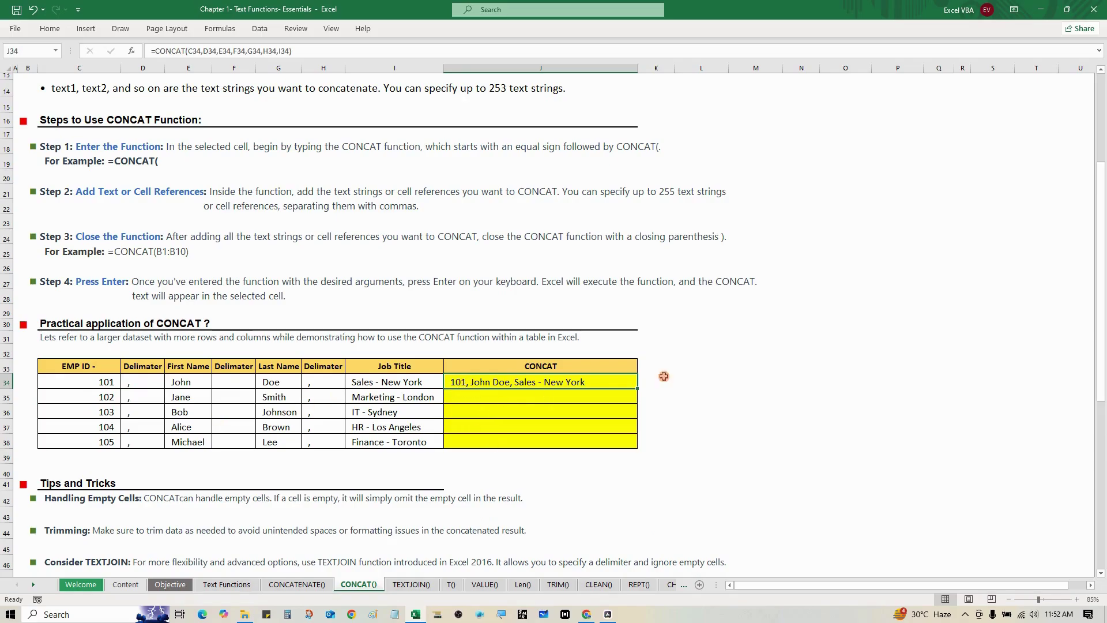
drag(637, 388, 634, 444)
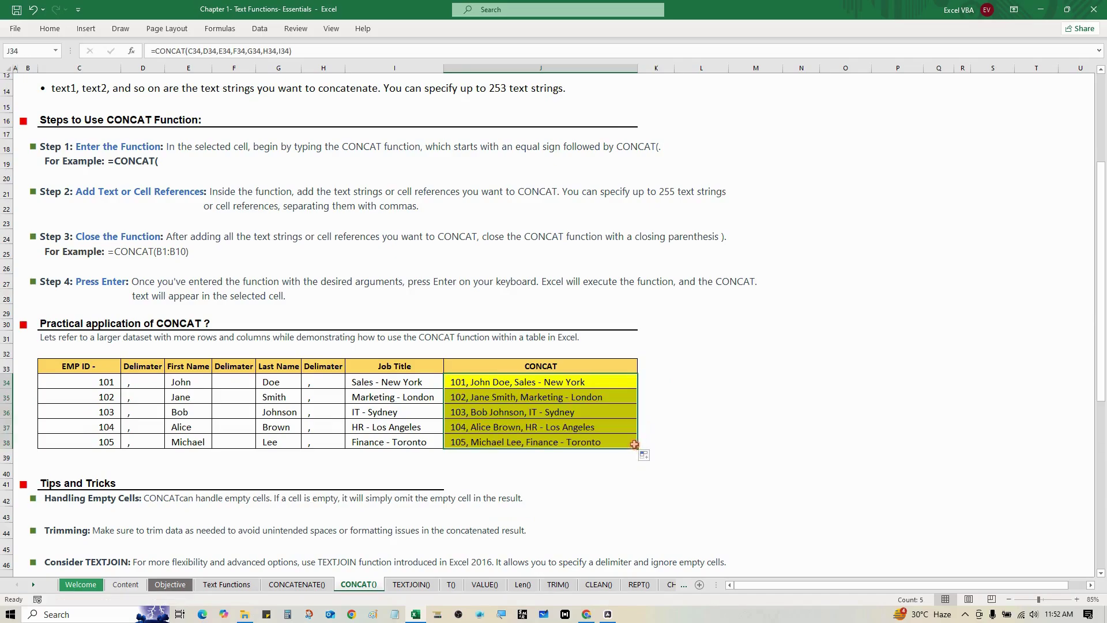
click(393, 411)
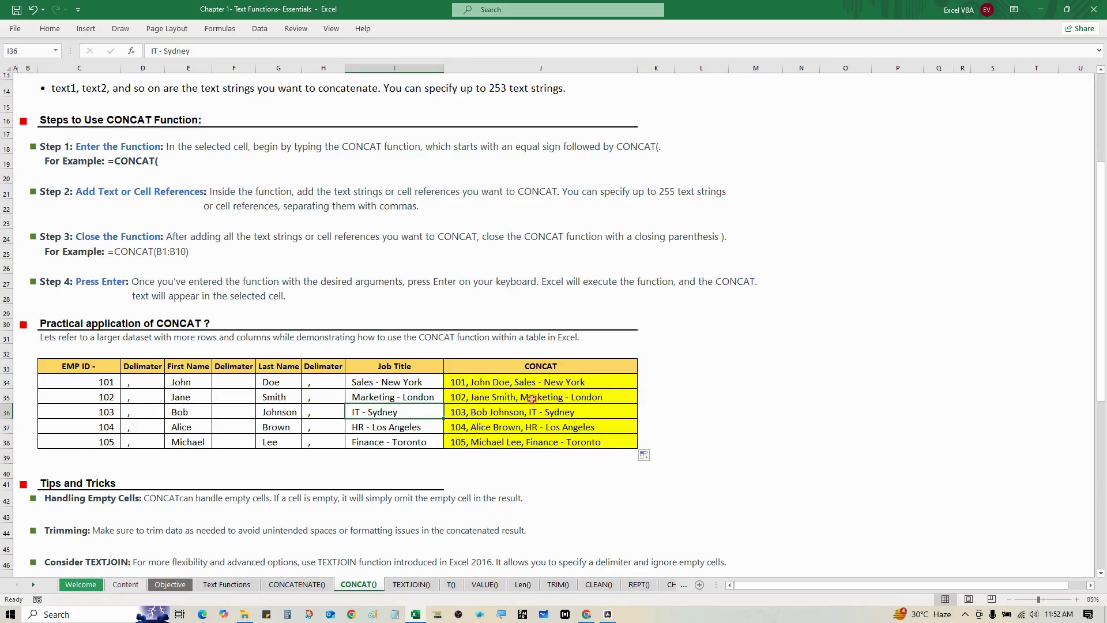
Insert a new first argument with empty double quotes before C34 in the CONCAT formula in J34.
click(467, 384)
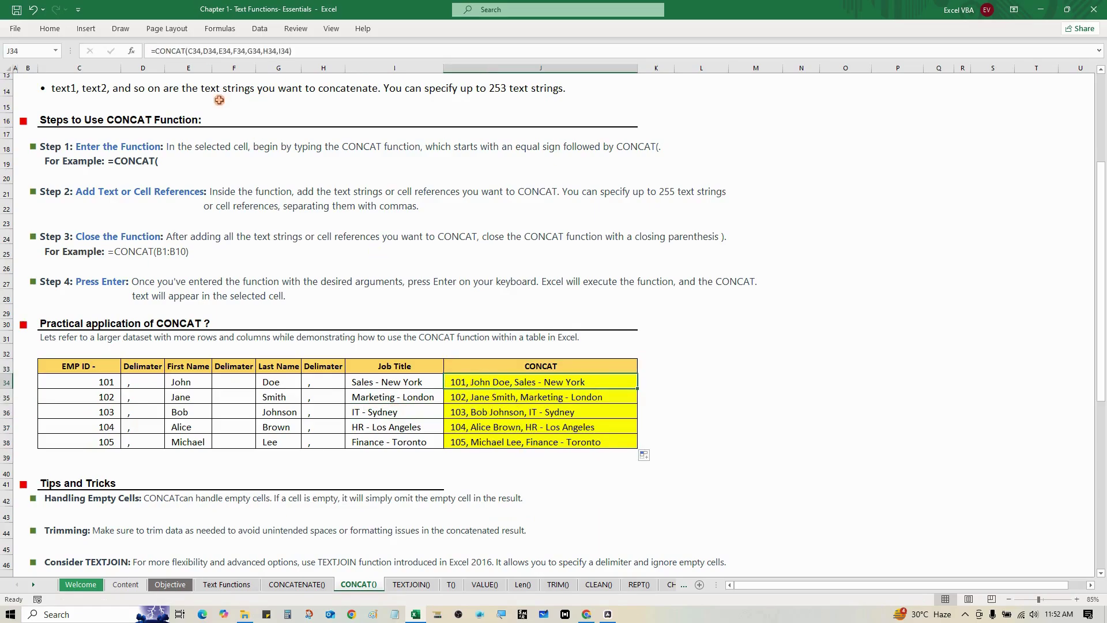
click(189, 51)
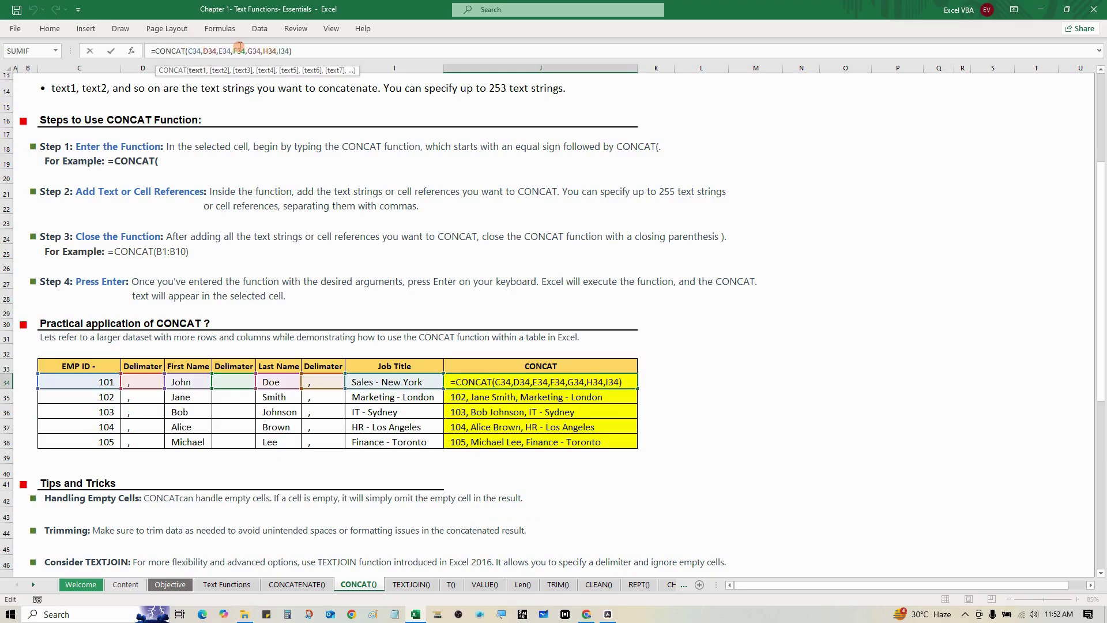
text(,)
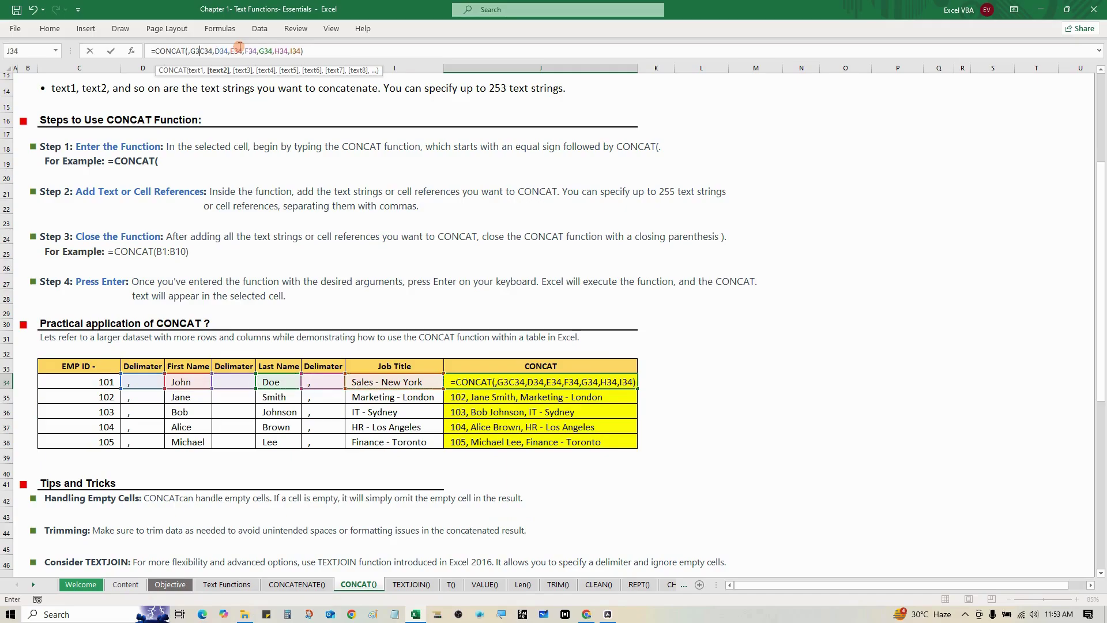
key(F2)
key(Left)
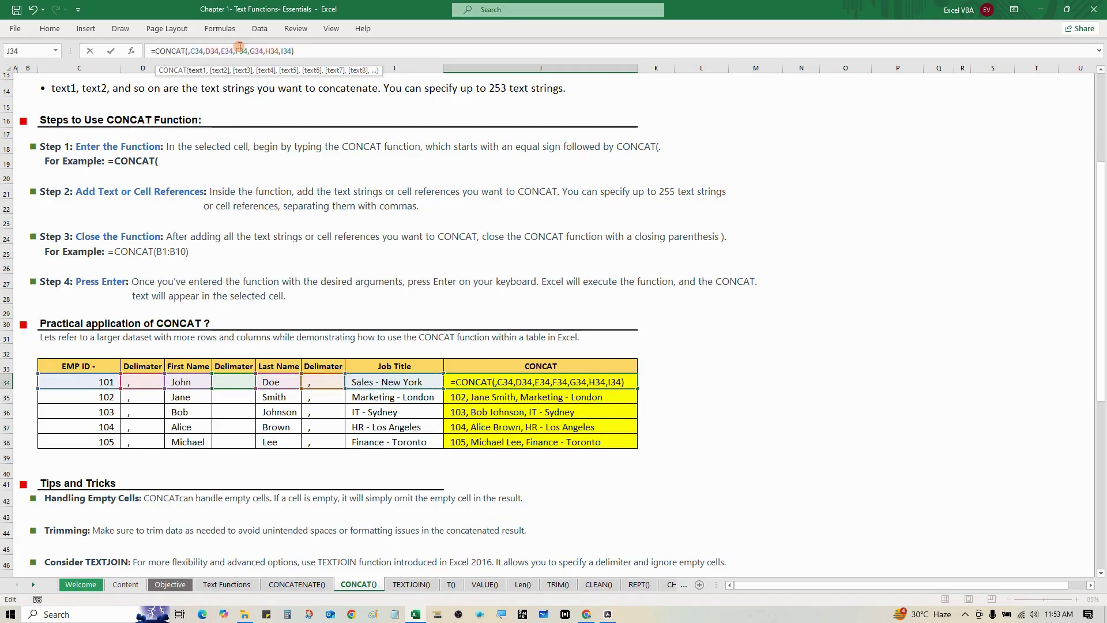
text("")
key(Left)
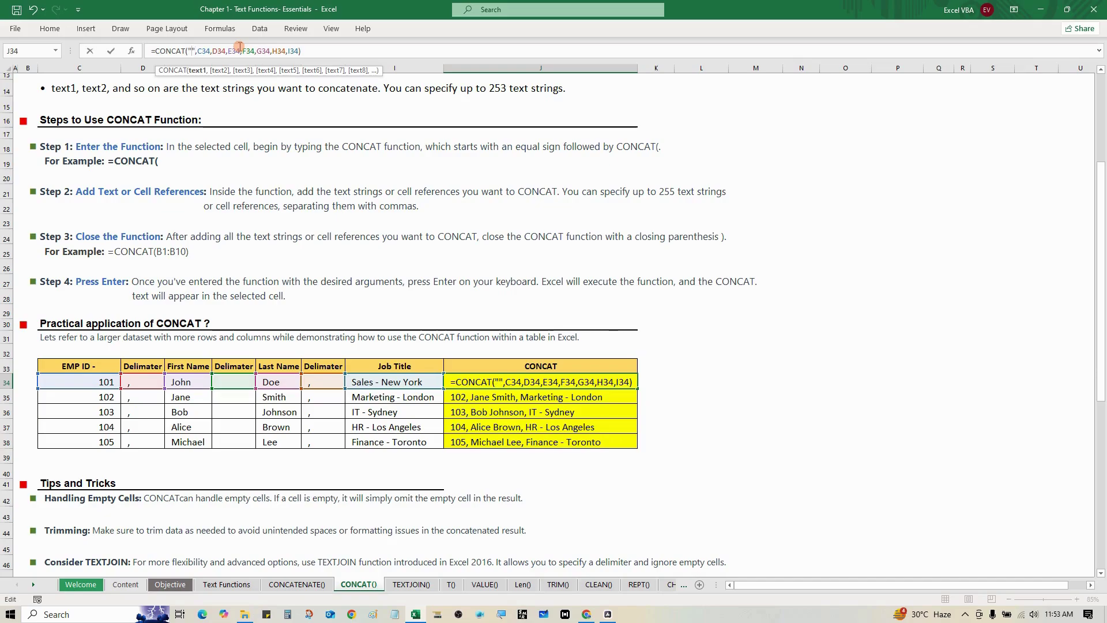
Fill the quoted first argument in J34 with the prefix EMP- in capitals and enter the formula.
text(emP-)
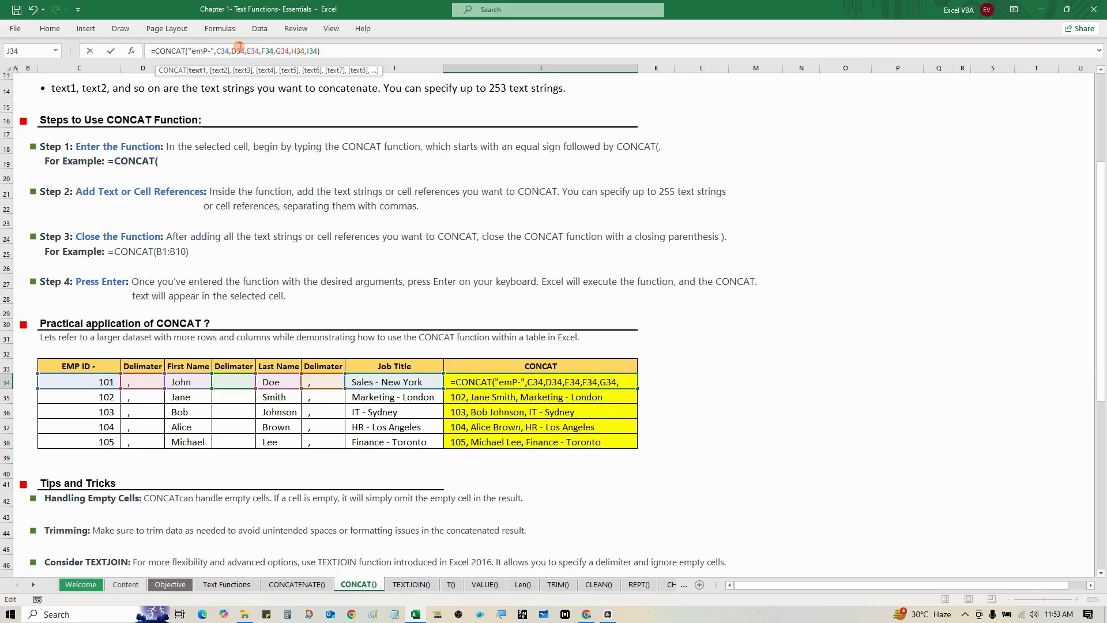
key(Left)
key(Left)
key(shift+Left)
key(shift+Left)
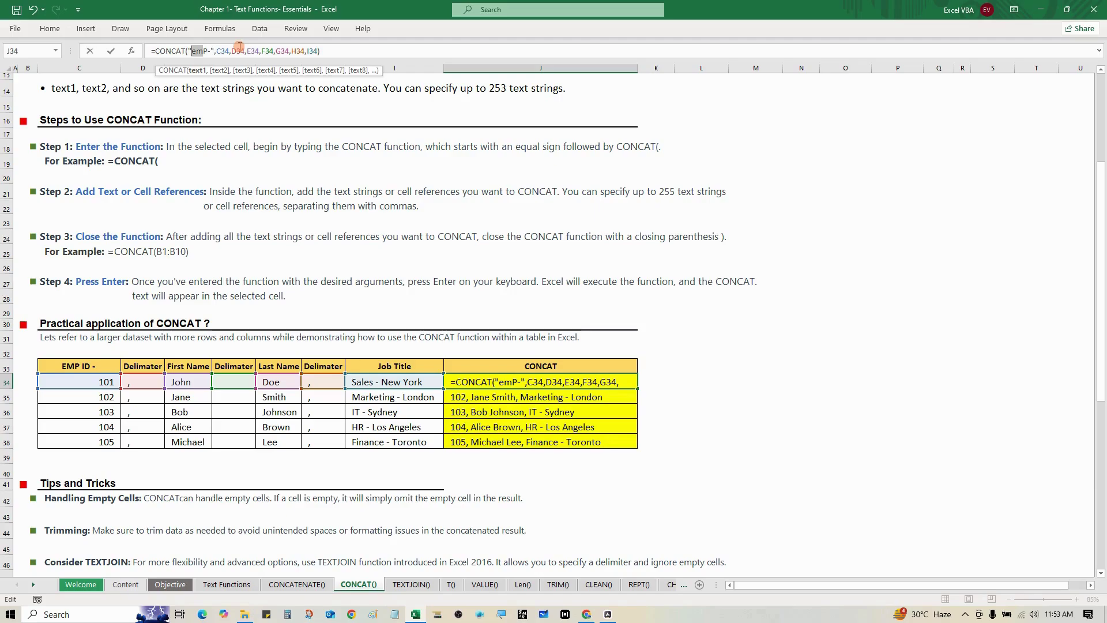
text(EMP)
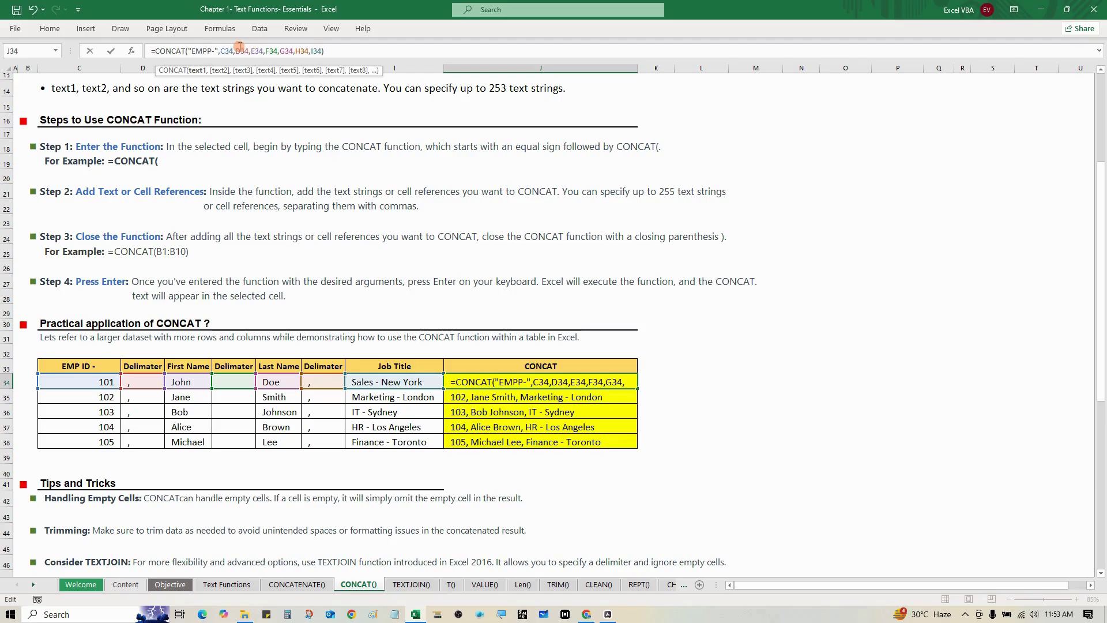
key(Delete)
key(Return)
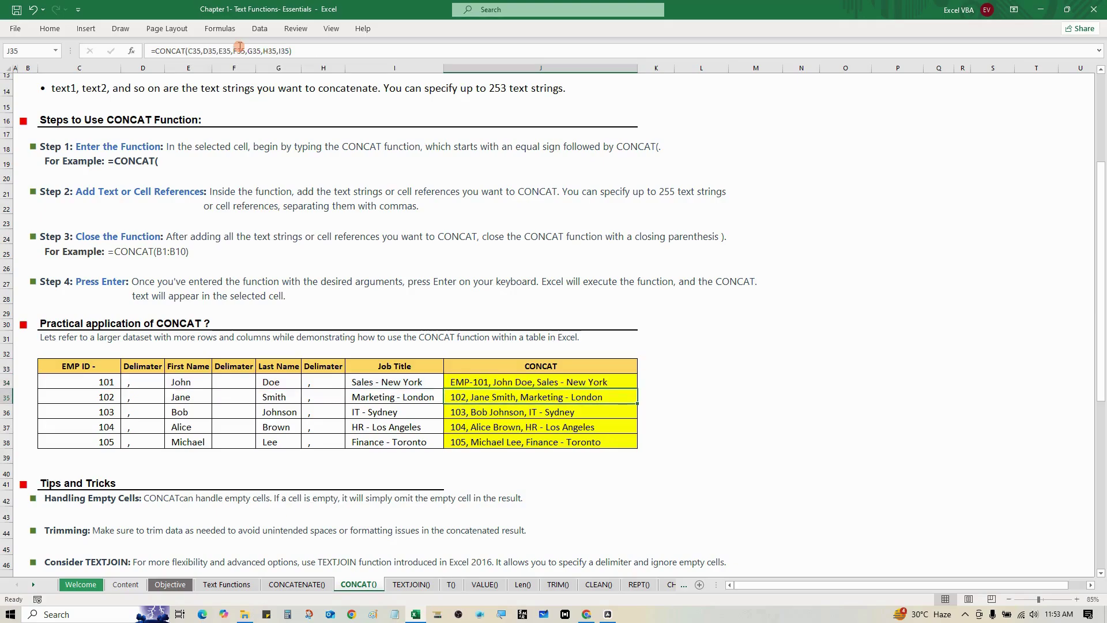
Fill the prefixed CONCAT formula from J34 down through J38.
key(Up)
key(shift+Down)
key(shift+Down)
key(shift+Down)
key(shift+Down)
key(ctrl+d)
key(Down)
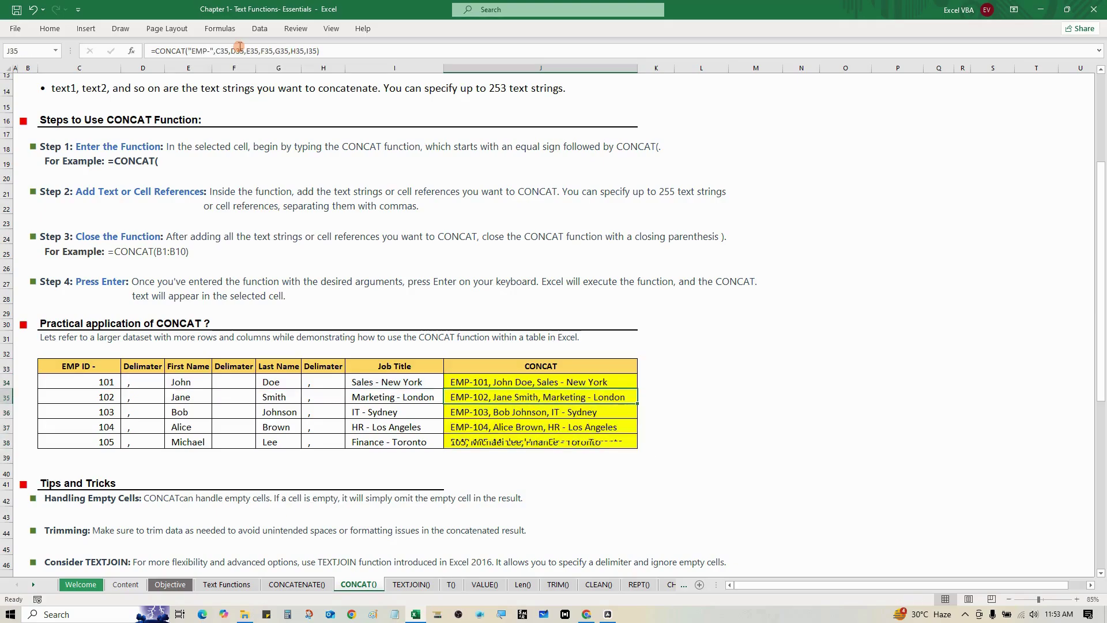
key(Up)
key(Up)
key(Up)
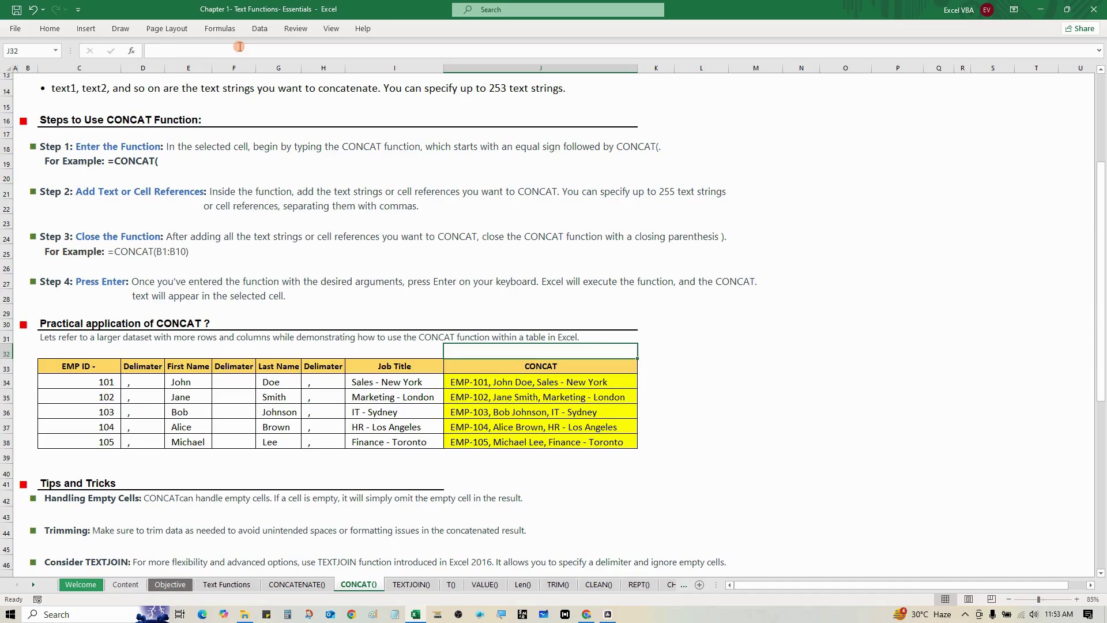
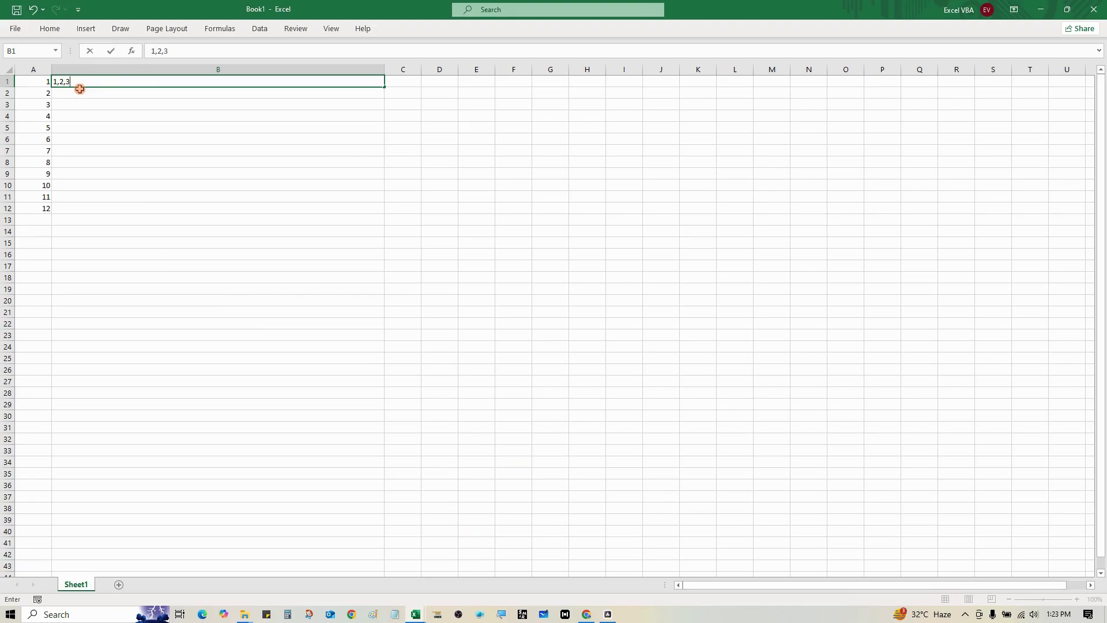
Discard the manually typed number list in B1 and start a CONCAT formula with A1 as its first argument.
text(,4,5,6)
key(Escape)
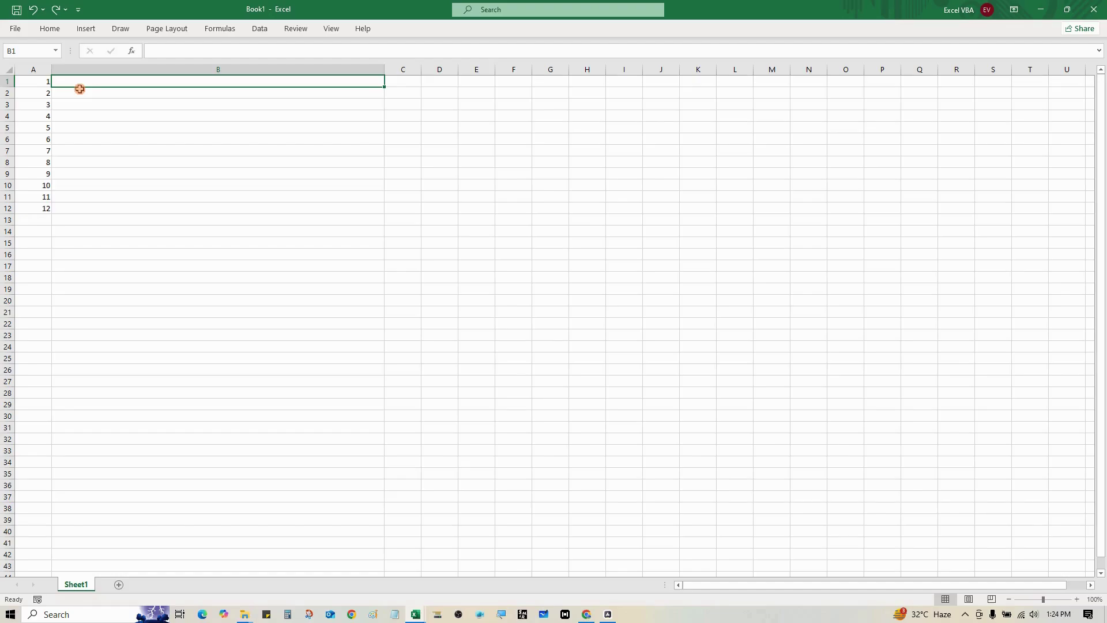
text(=con)
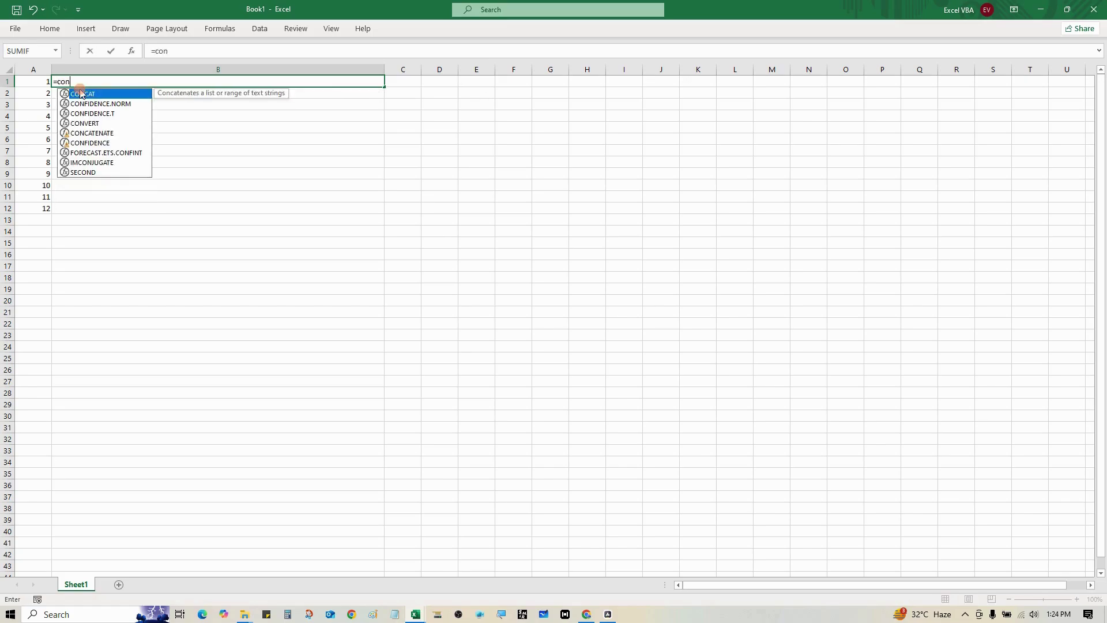
double_click(80, 94)
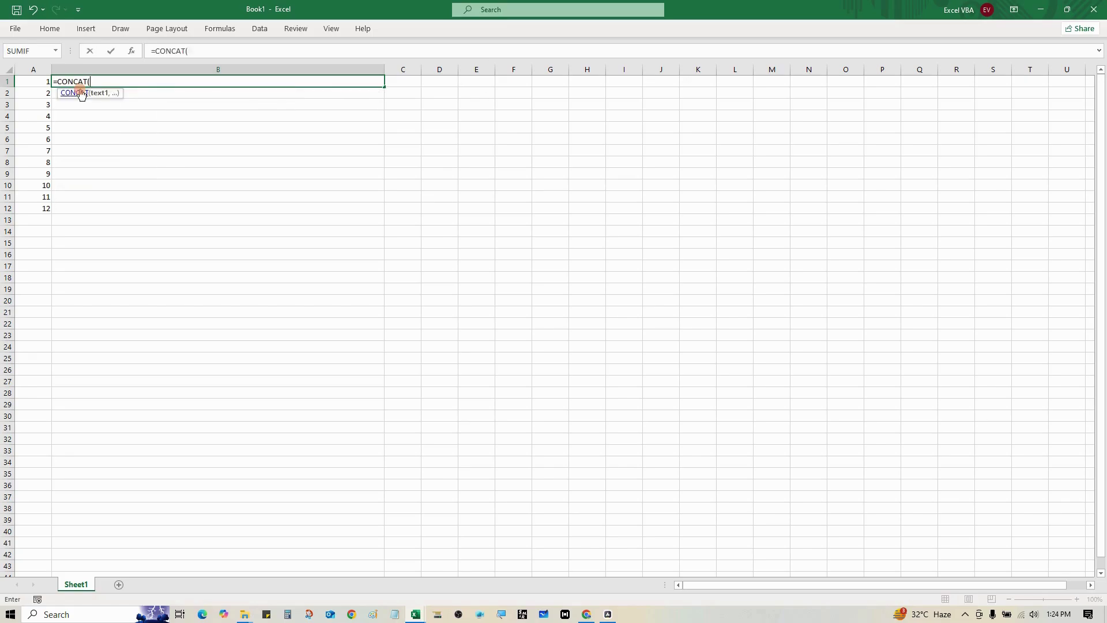
key(Left)
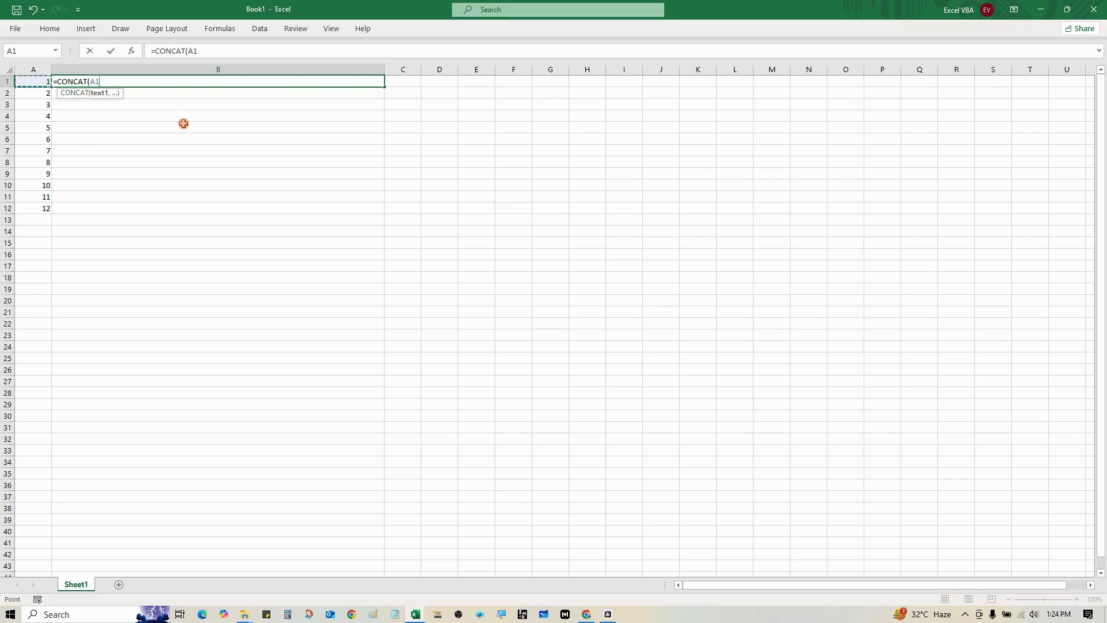
Append a quoted comma and A2 to the CONCAT formula in B1, and enter it.
text(,"")
key(F2)
key(Left)
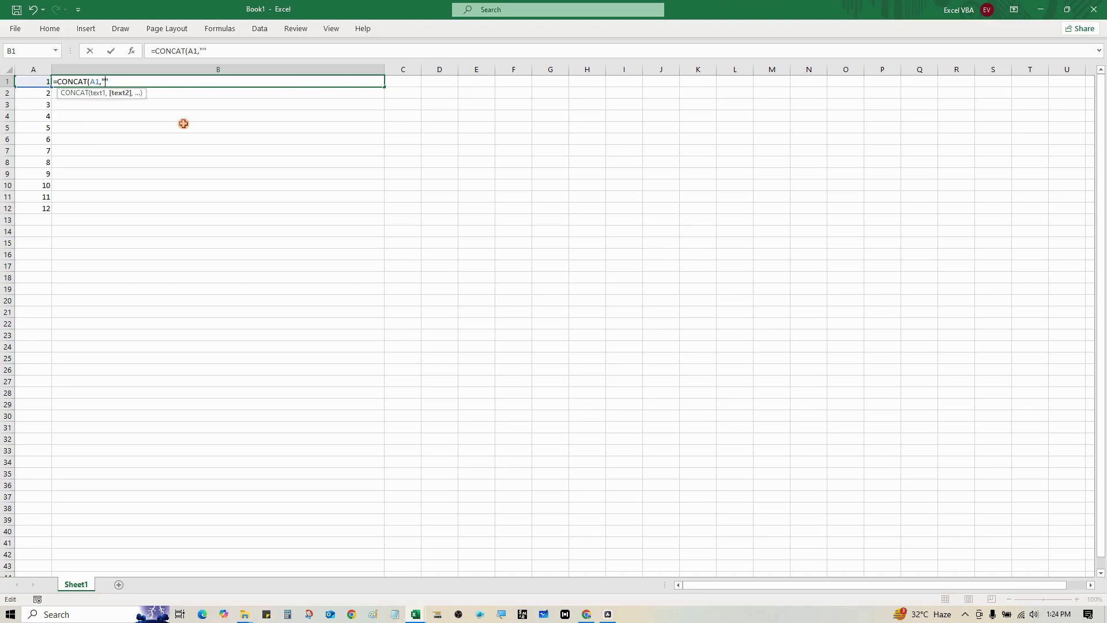
text(,",)
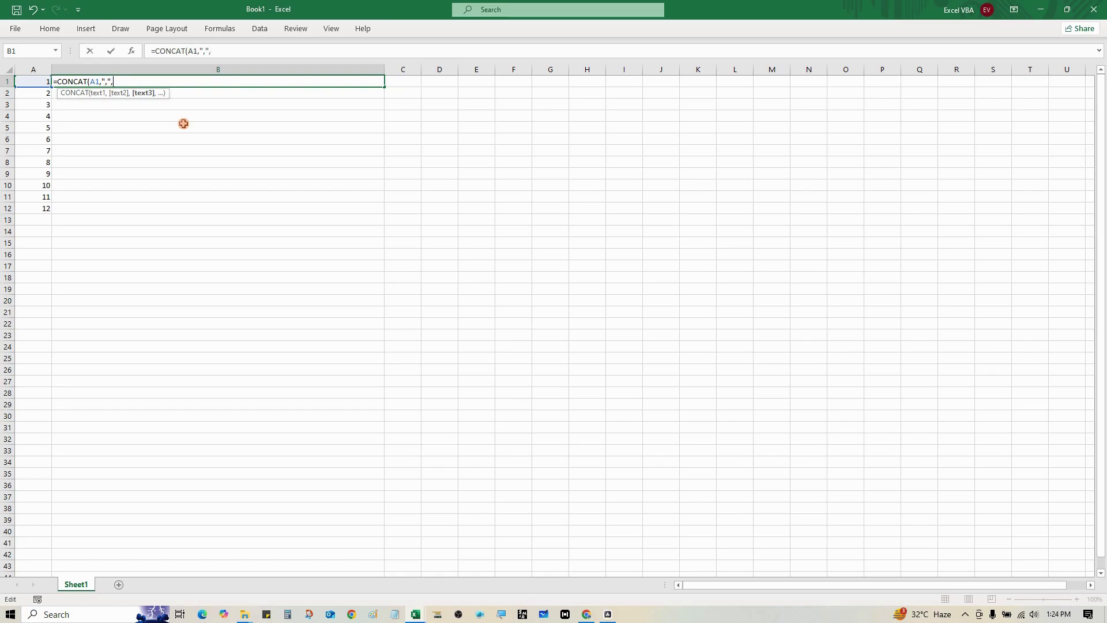
text(A2)
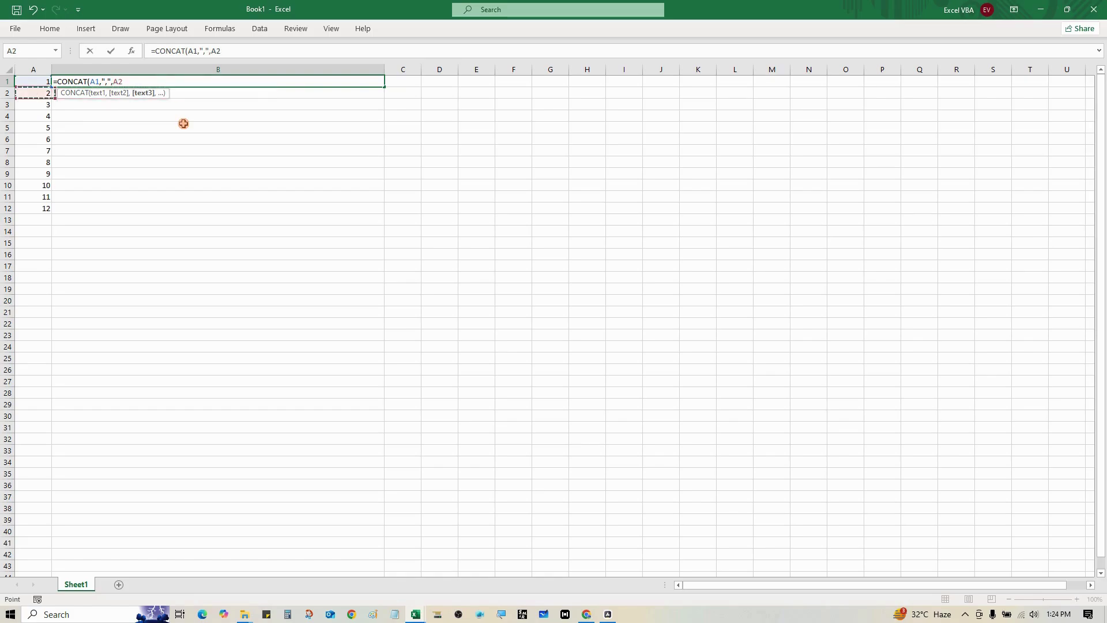
key(Return)
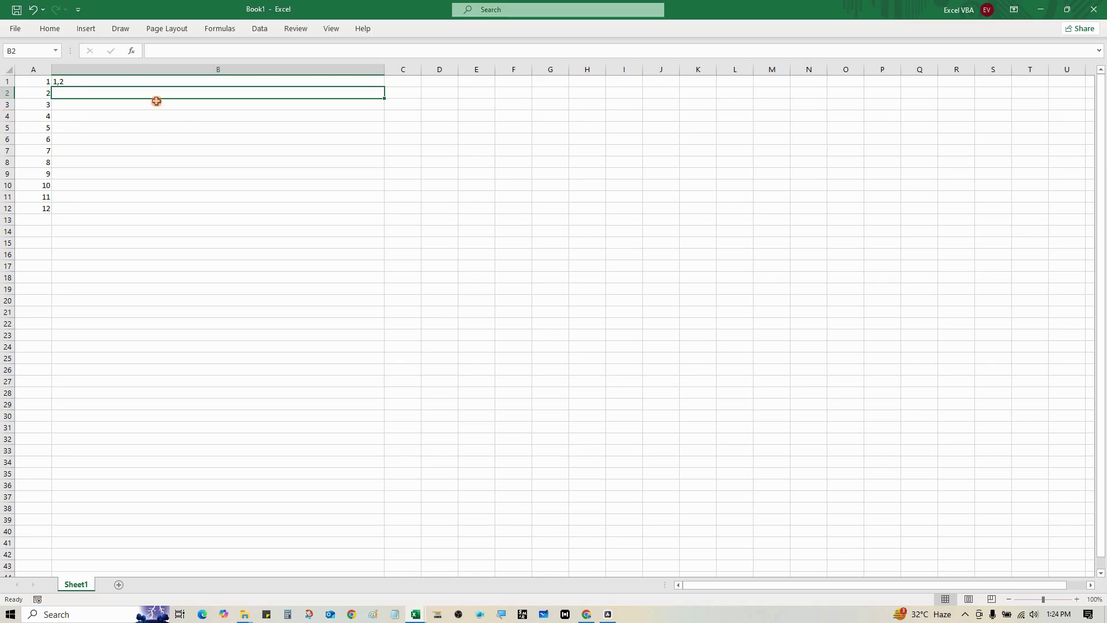
Clear B1 and start a TEXTJOIN formula there with a quoted comma as the delimiter.
click(158, 79)
key(Delete)
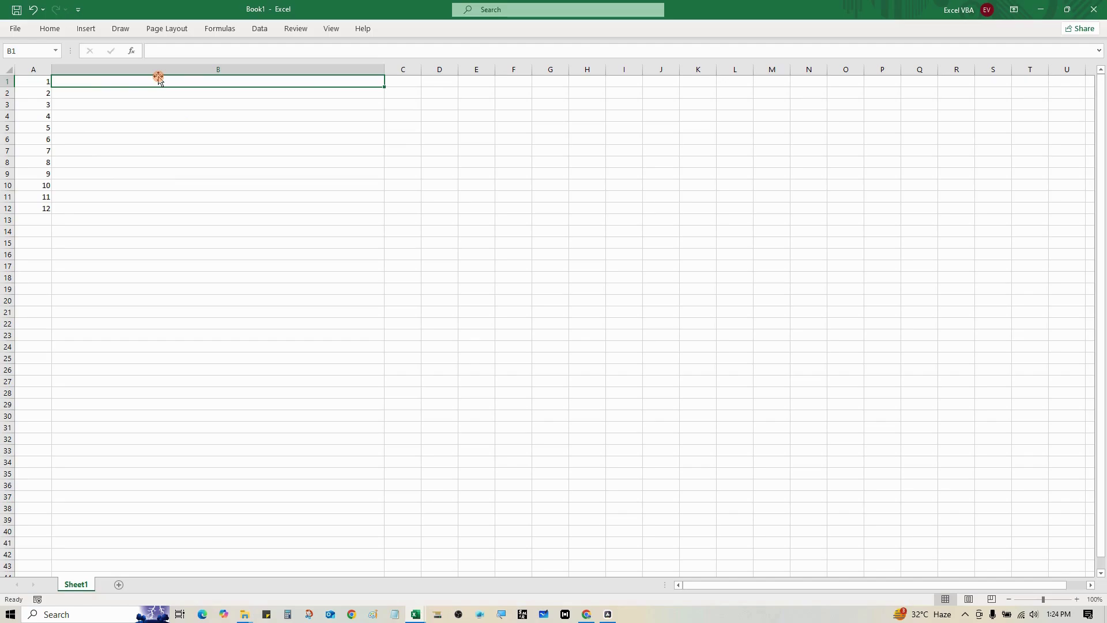
text(=textj)
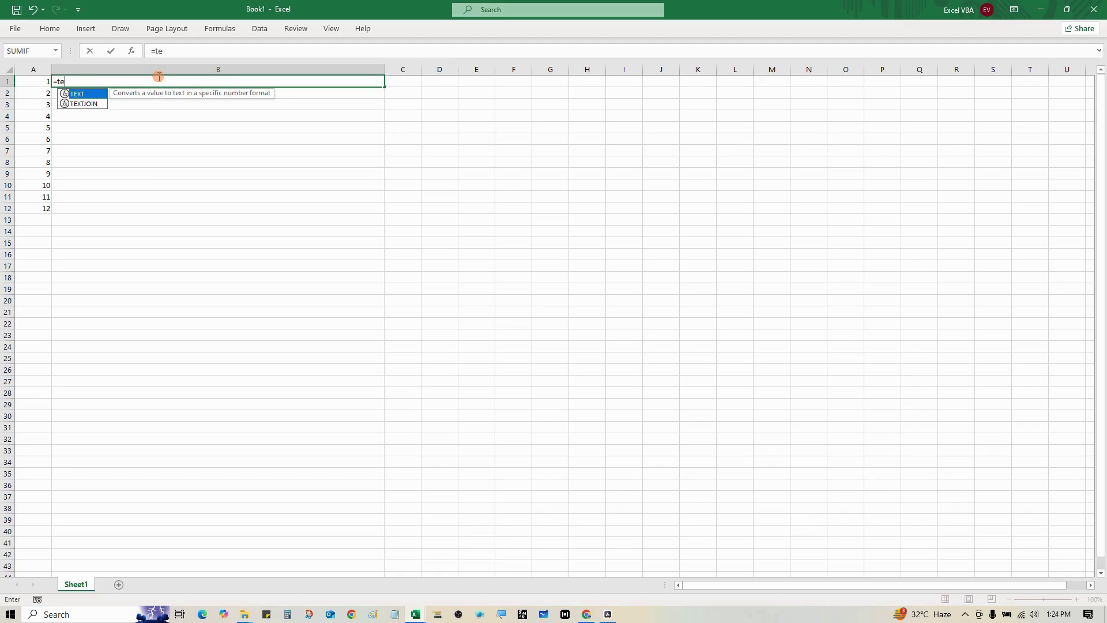
key(Tab)
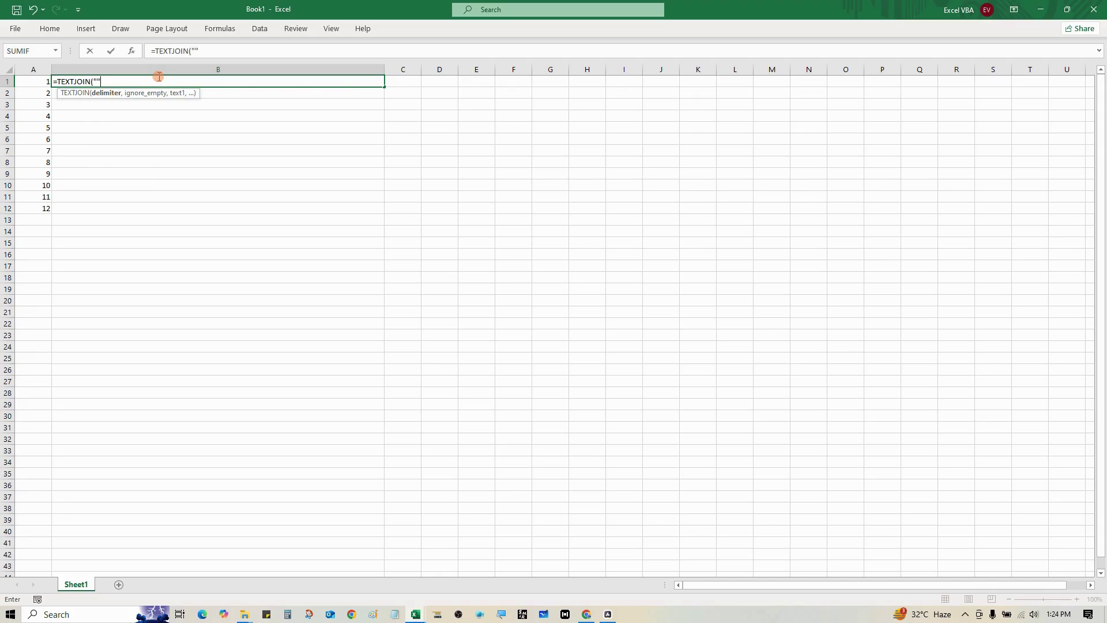
key(F2)
text(0)
key(BackSpace)
text(,)
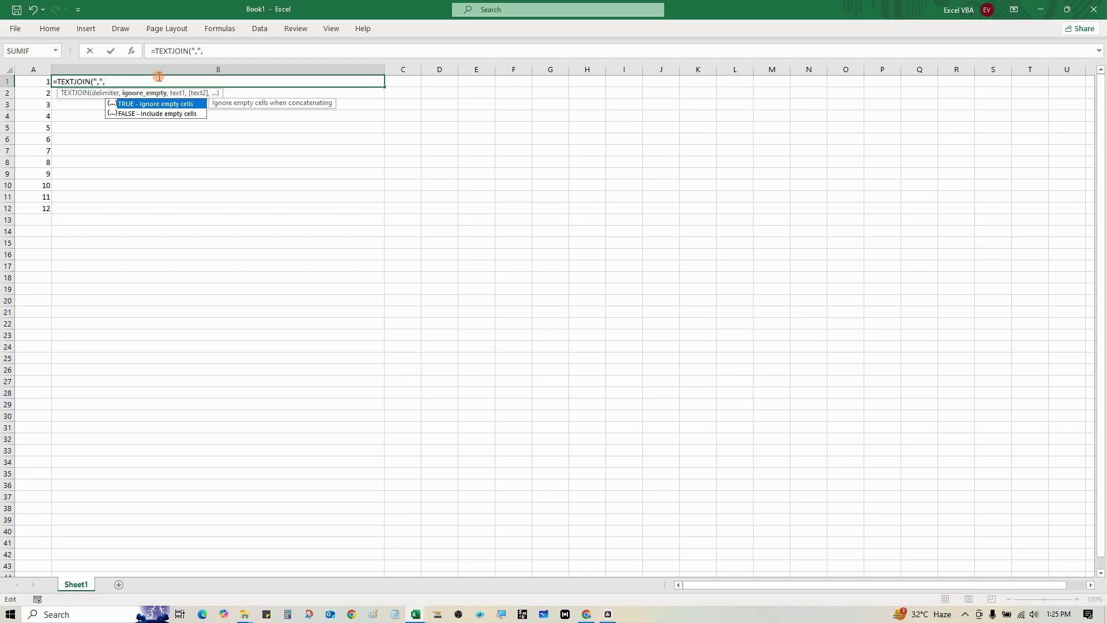
Set the TEXTJOIN formula's ignore_empty argument to TRUE and continue to the text argument.
text(tru)
key(Tab)
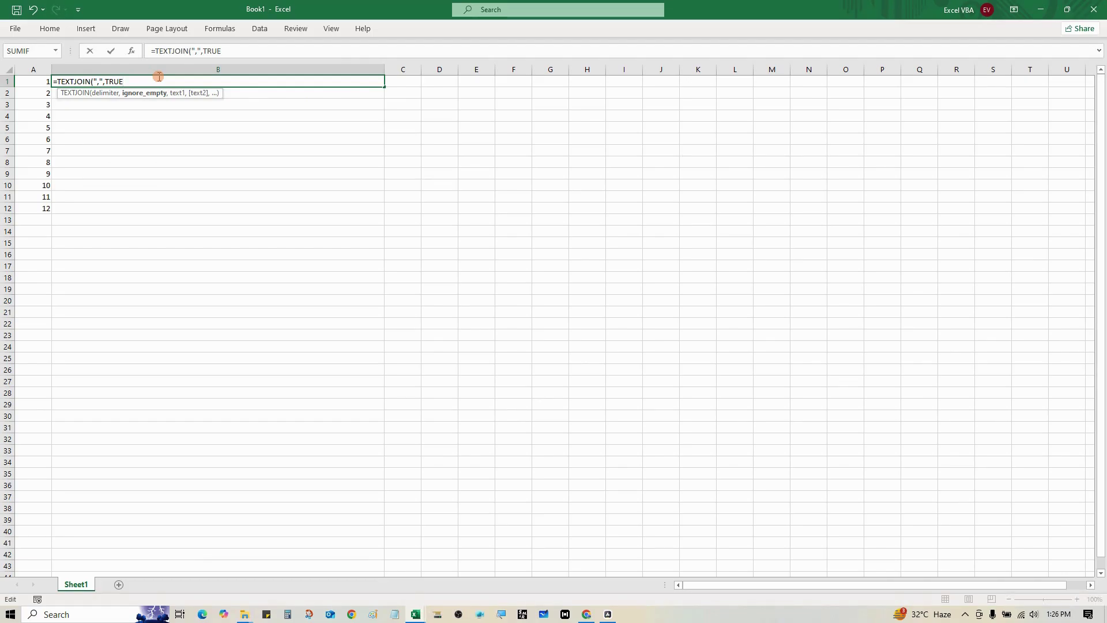
text(,)
Try adding A1, A2 and A3 as separate text arguments of the TEXTJOIN formula.
key(Left)
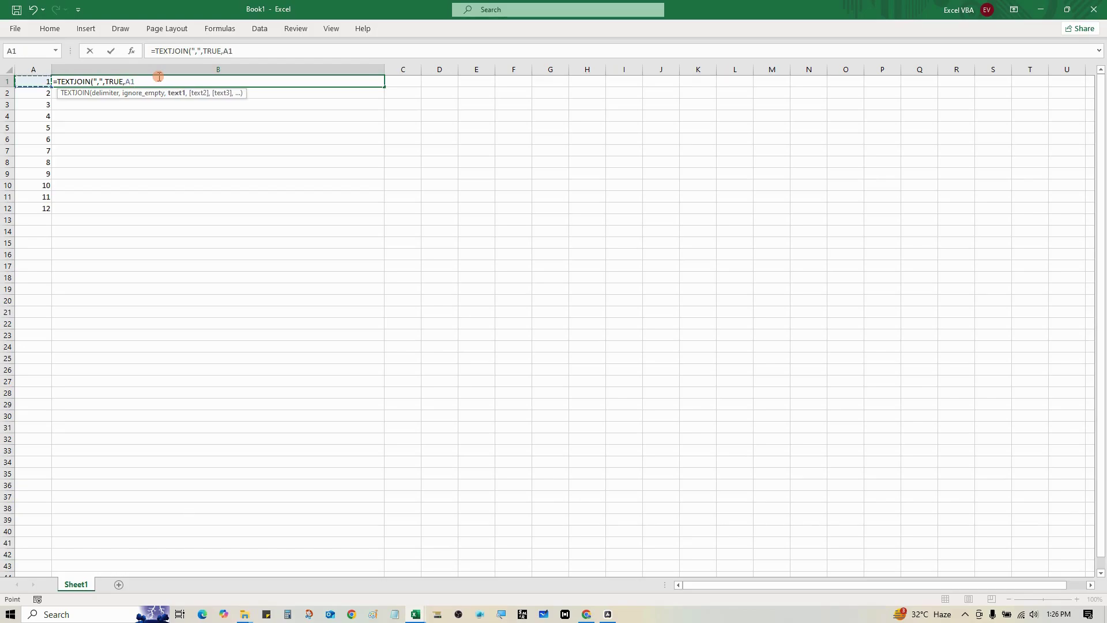
text(,)
key(Left)
key(Down)
key(Down)
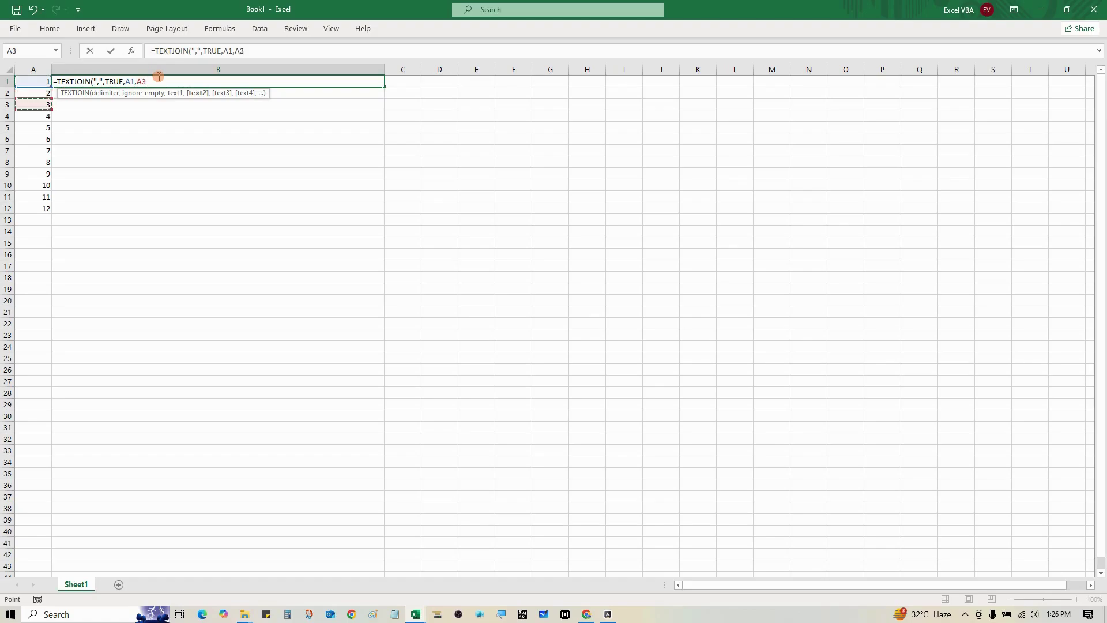
key(Up)
text(,)
key(Left)
key(Down)
key(Down)
text(,)
key(Down)
key(Right)
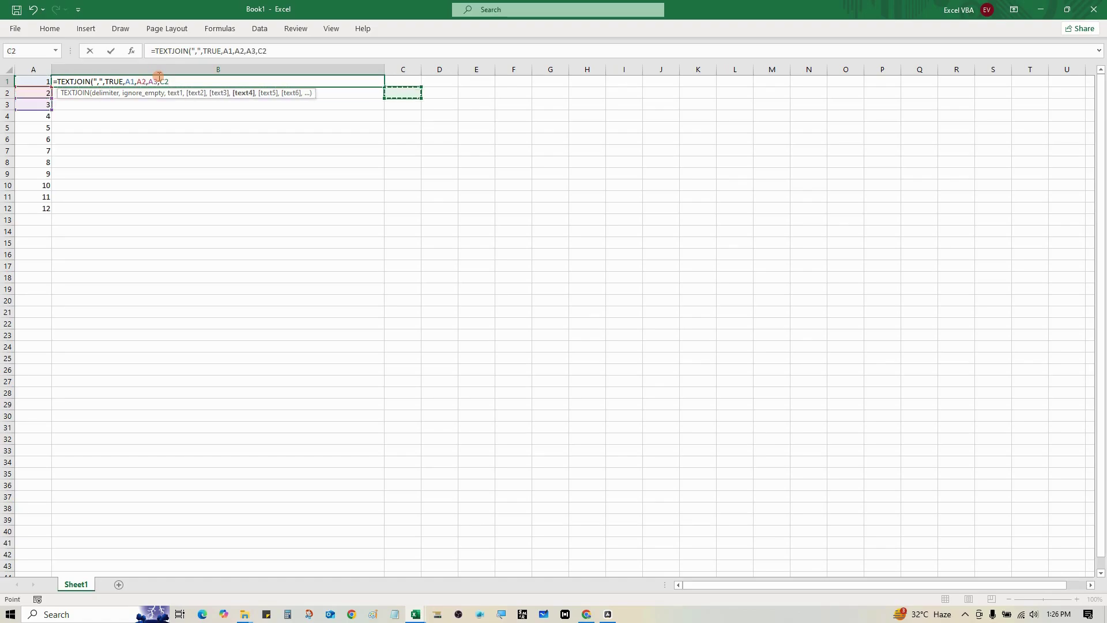
key(Left)
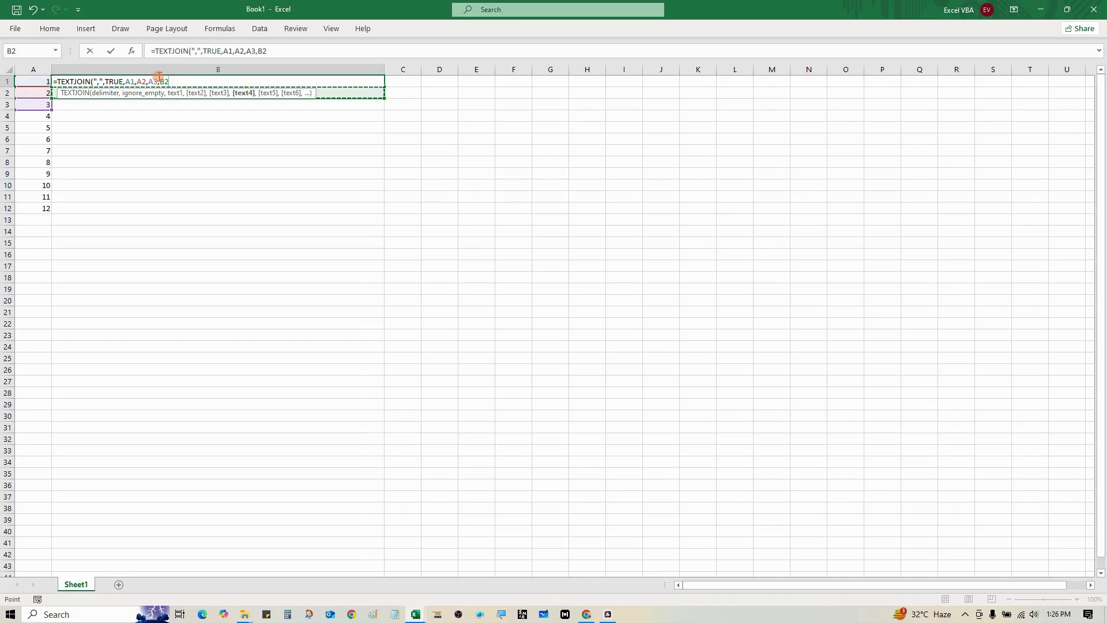
Remove all individual cell references after TRUE from the TEXTJOIN formula in B1.
key(BackSpace)
key(BackSpace)
key(BackSpace)
key(BackSpace)
key(BackSpace)
key(BackSpace)
key(BackSpace)
key(BackSpace)
key(BackSpace)
key(BackSpace)
key(BackSpace)
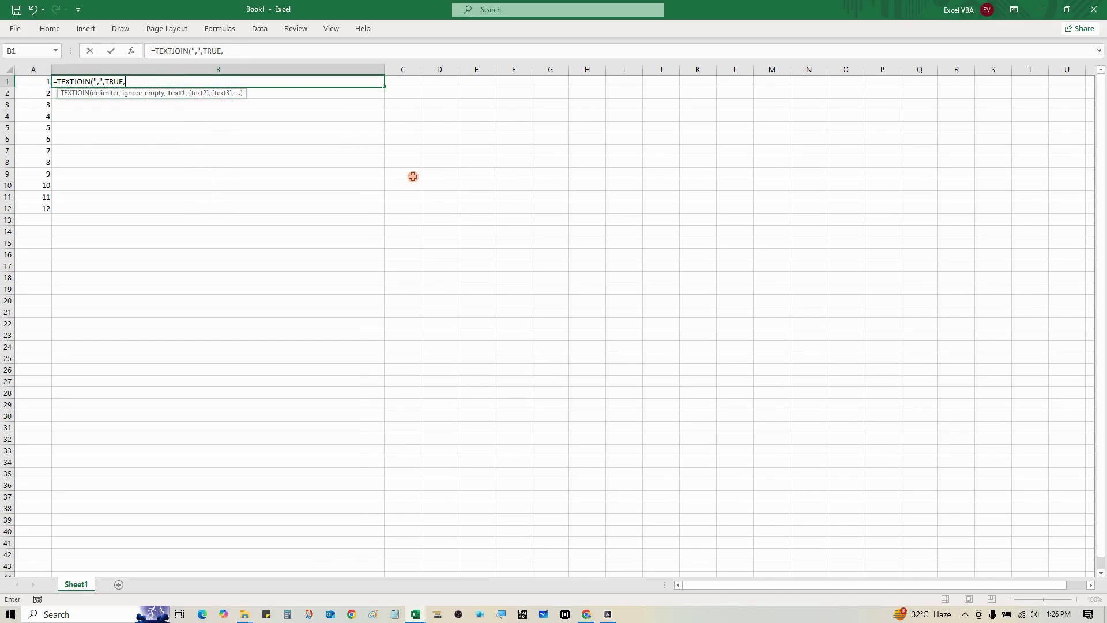
Use the range A1:A12 as the TEXTJOIN text argument, then close and enter the formula in B1.
drag(32, 82, 30, 208)
text())
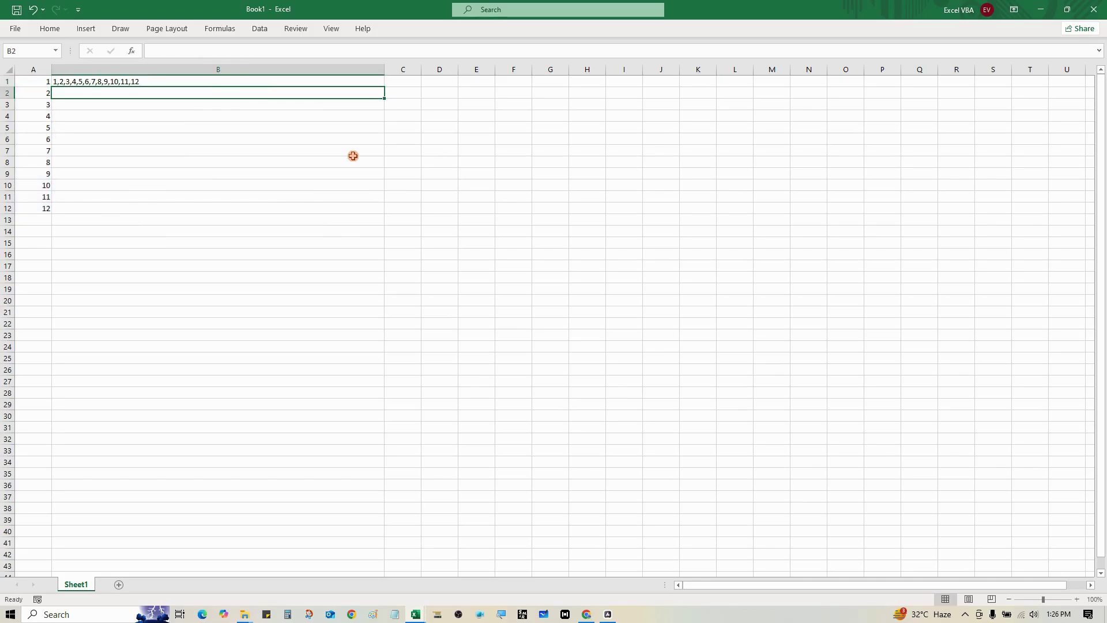
key(Return)
click(147, 112)
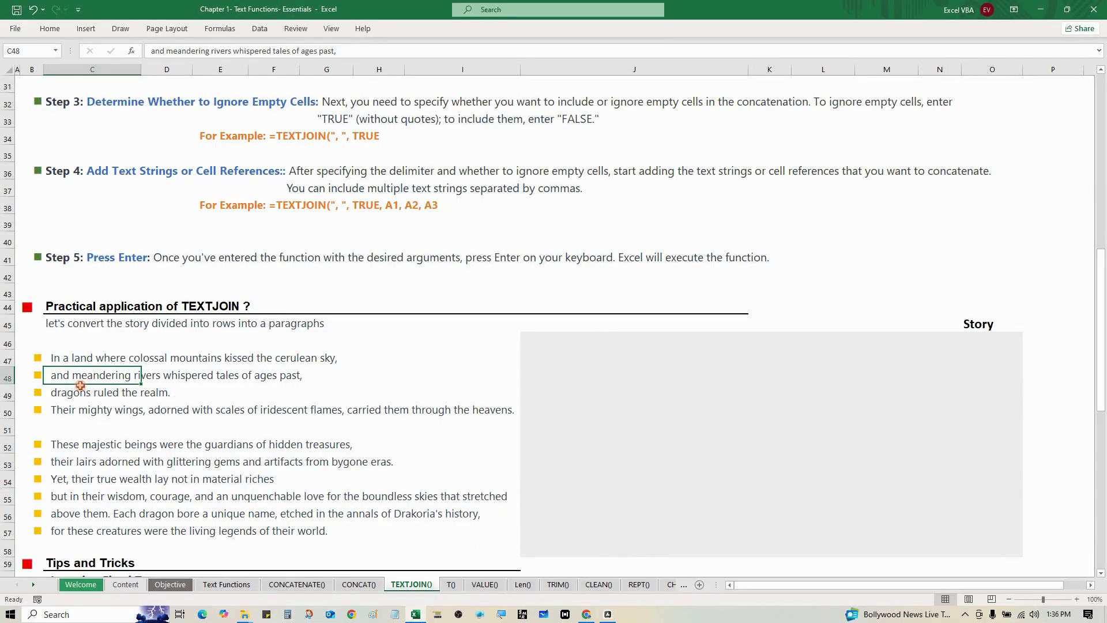
Start a TEXTJOIN formula in the merged Story cell J46 with a space " " as delimiter and ignore_empty set to TRUE.
drag(43, 355, 35, 531)
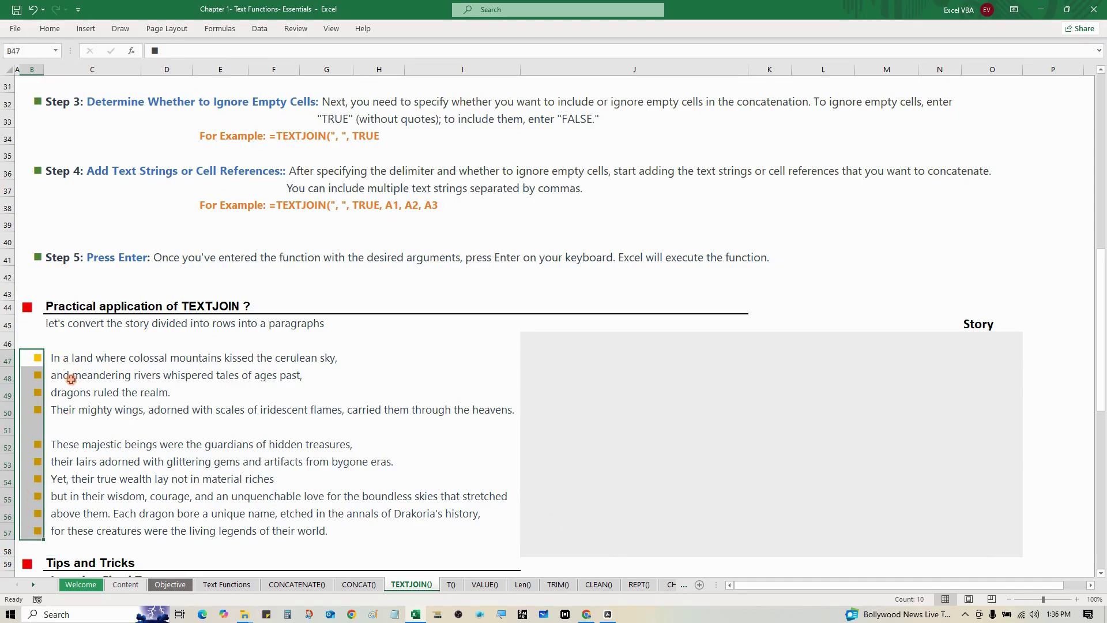
click(594, 448)
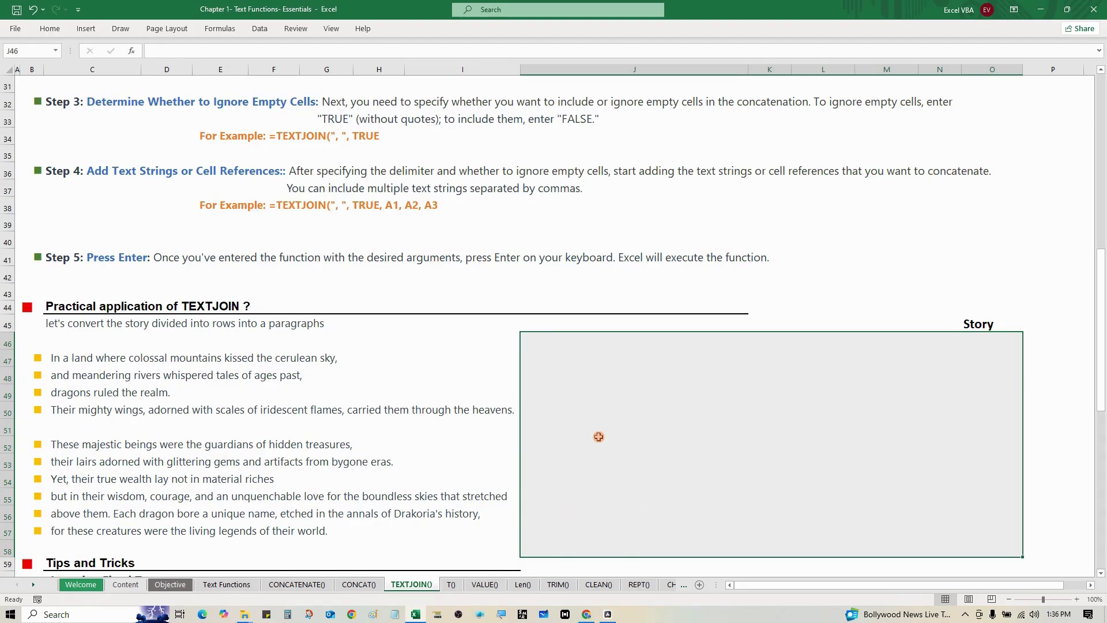
text(=te)
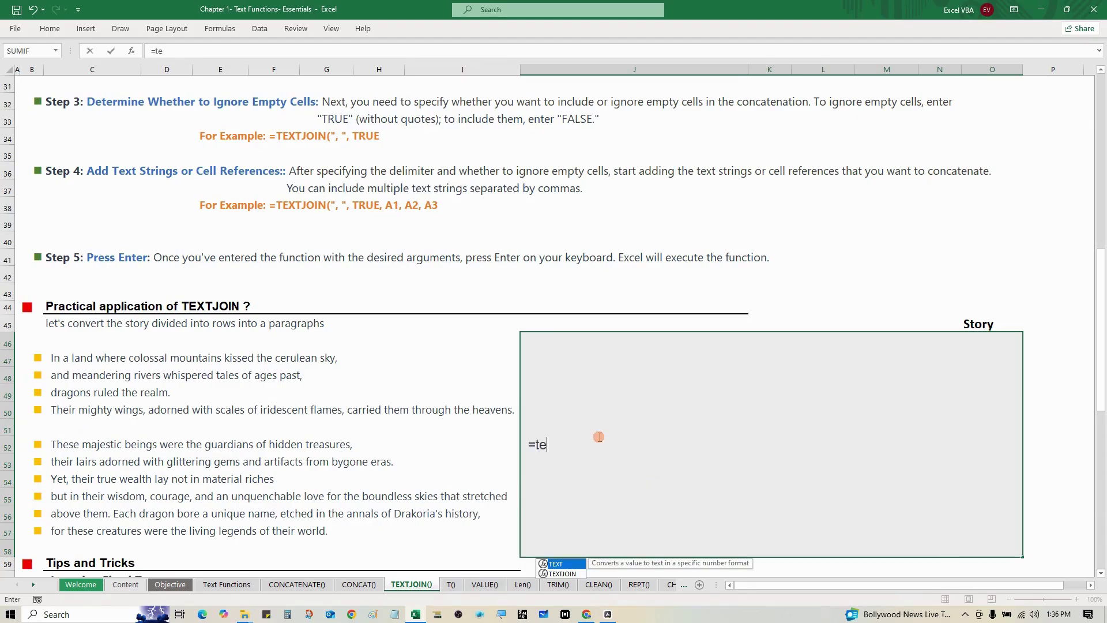
key(Down)
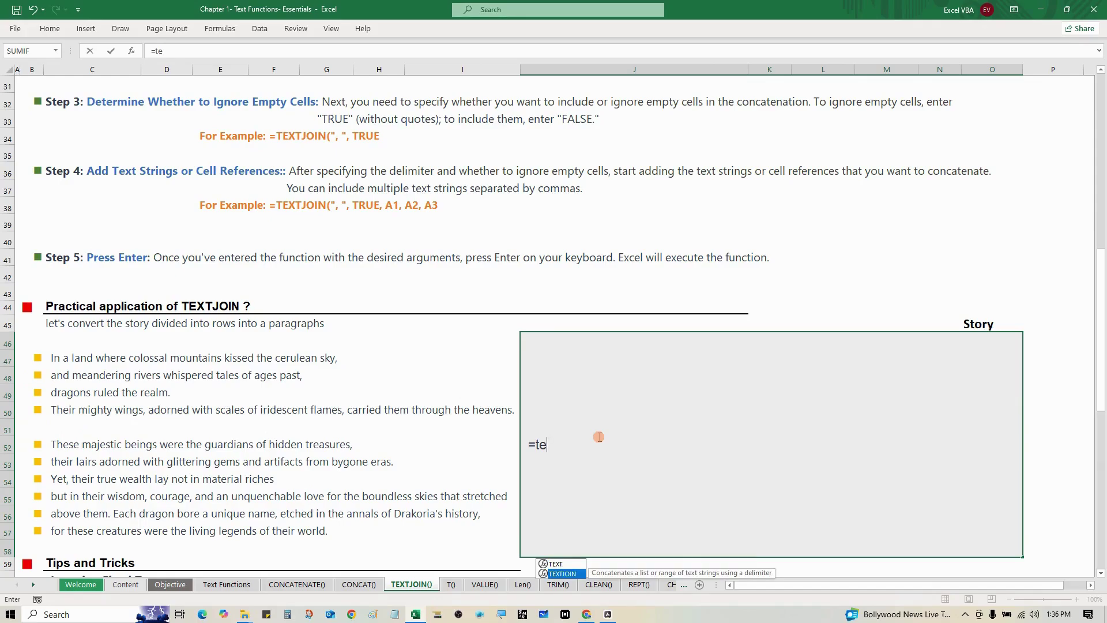
key(Tab)
text("")
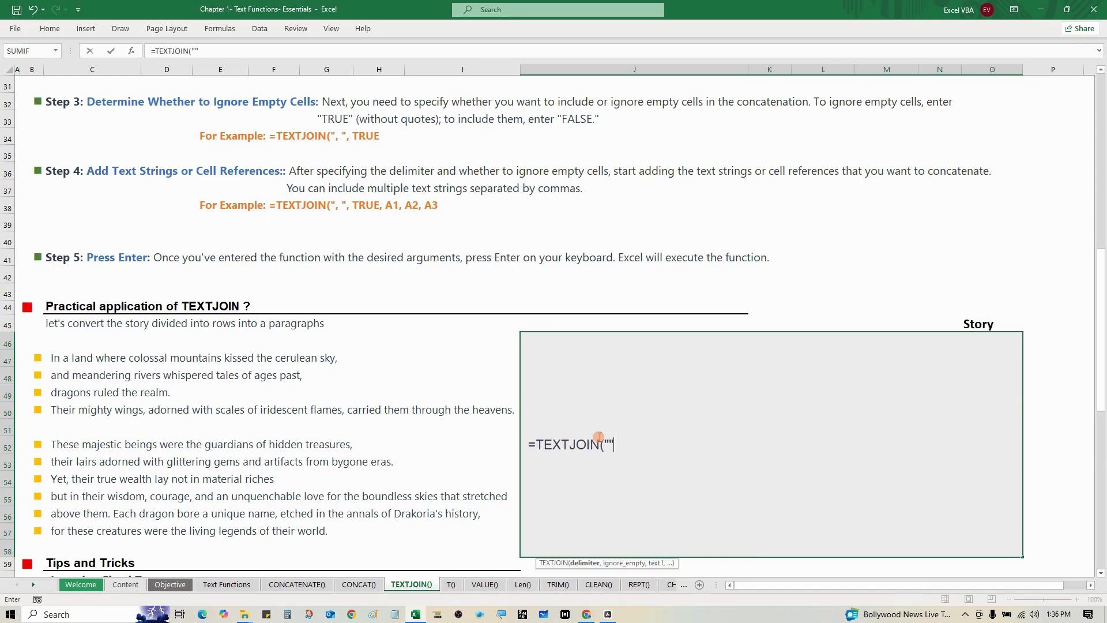
key(F2)
text(,)
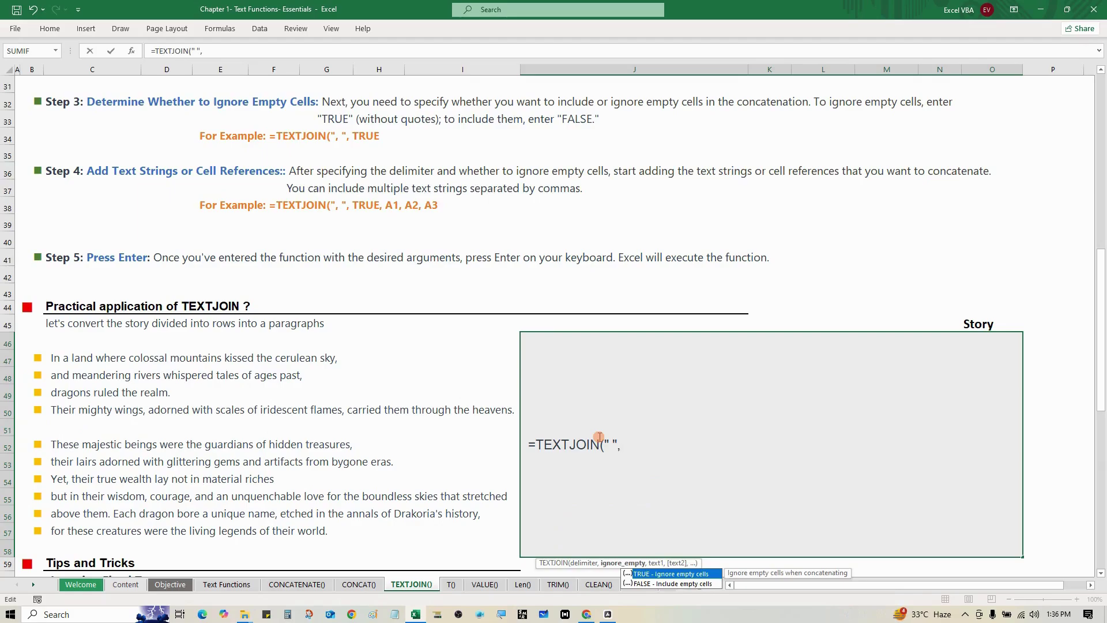
key(Tab)
text(,)
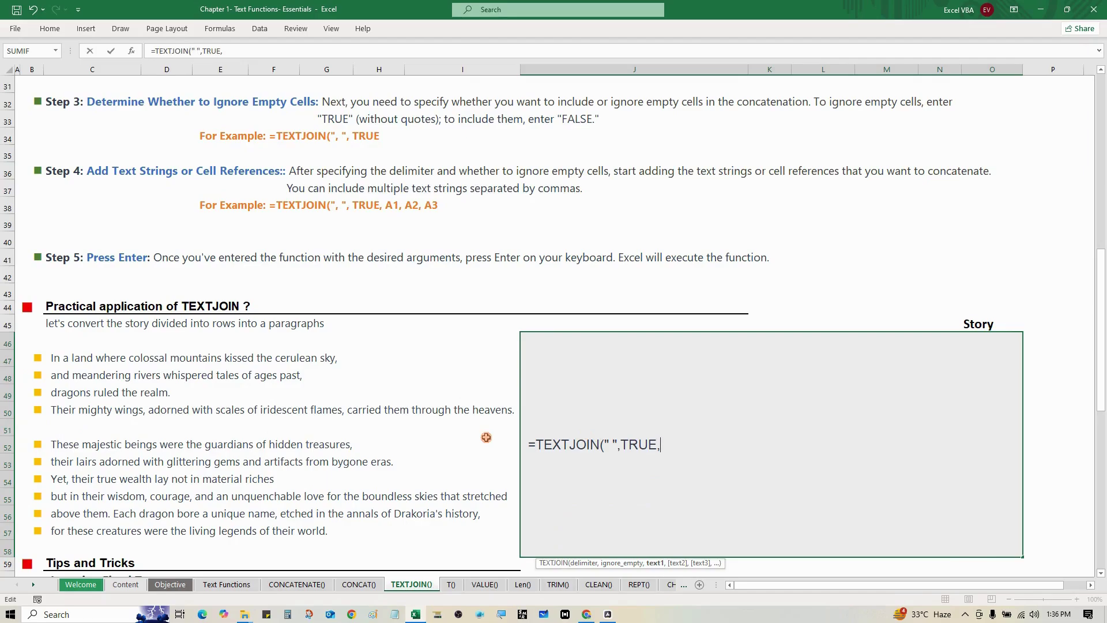
Use the story rows C47:C57 as the text argument, close and enter the TEXTJOIN formula, and reselect the Story cell.
click(71, 358)
drag(71, 359, 60, 532)
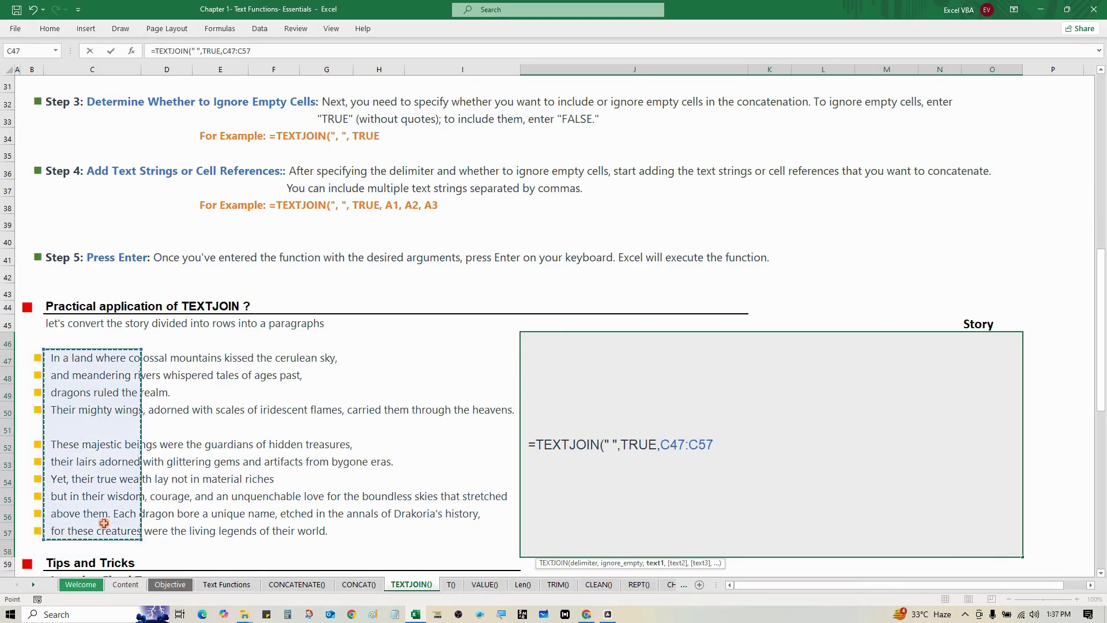
text())
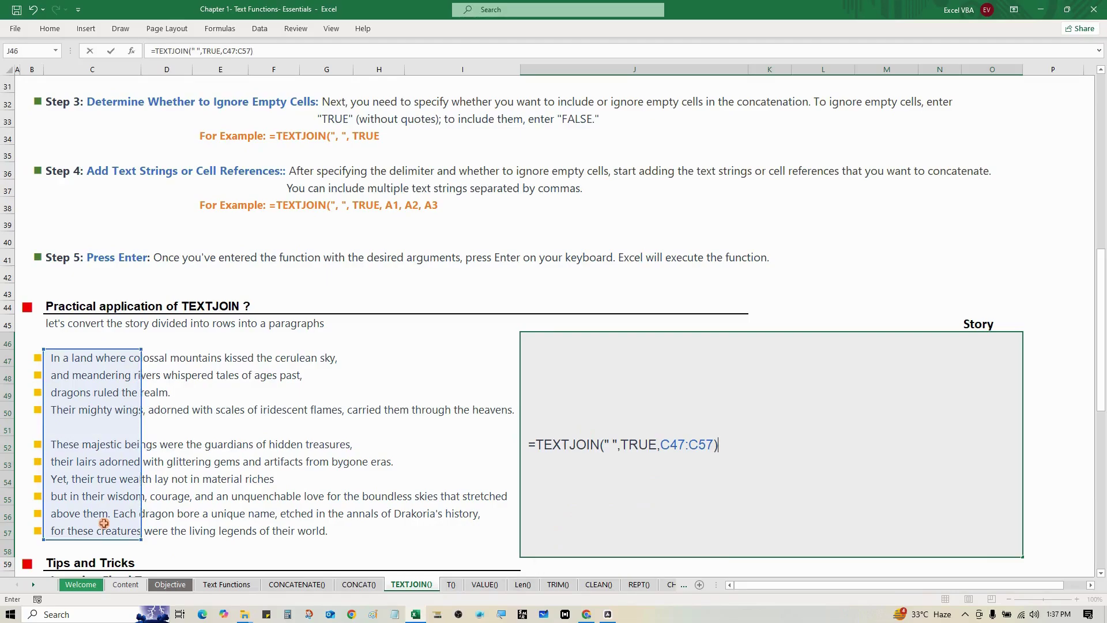
key(Return)
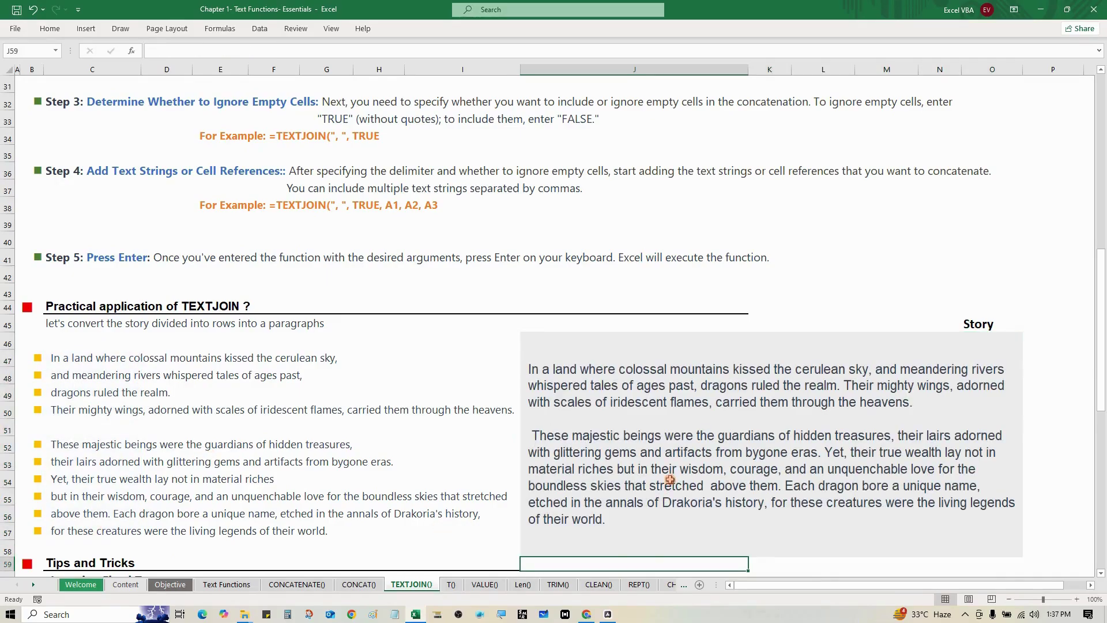
click(682, 452)
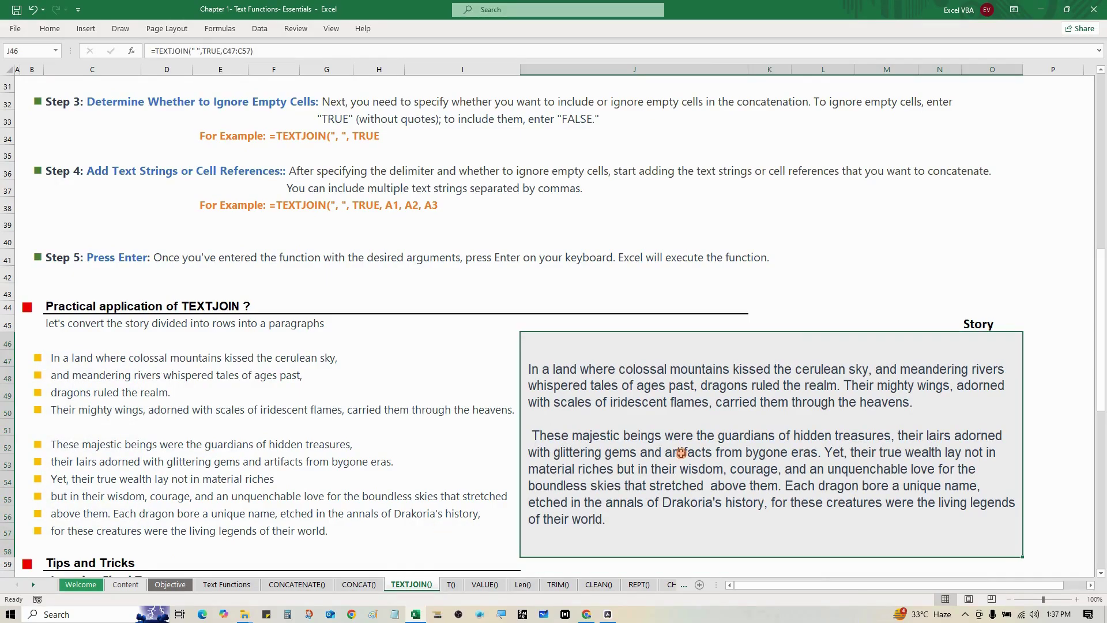